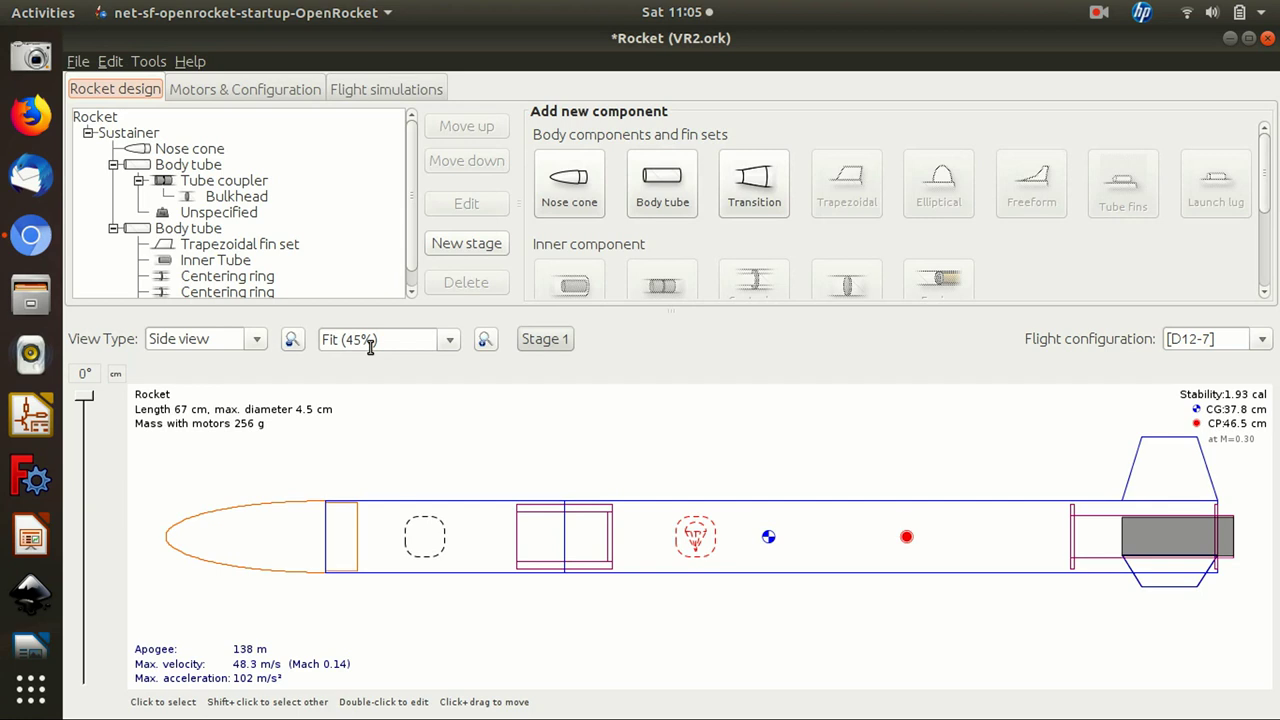
Examine the rocket's main parts in the side view: both body tubes, the trapezoidal fin set, the tube coupler and the nose cone.
click(370, 343)
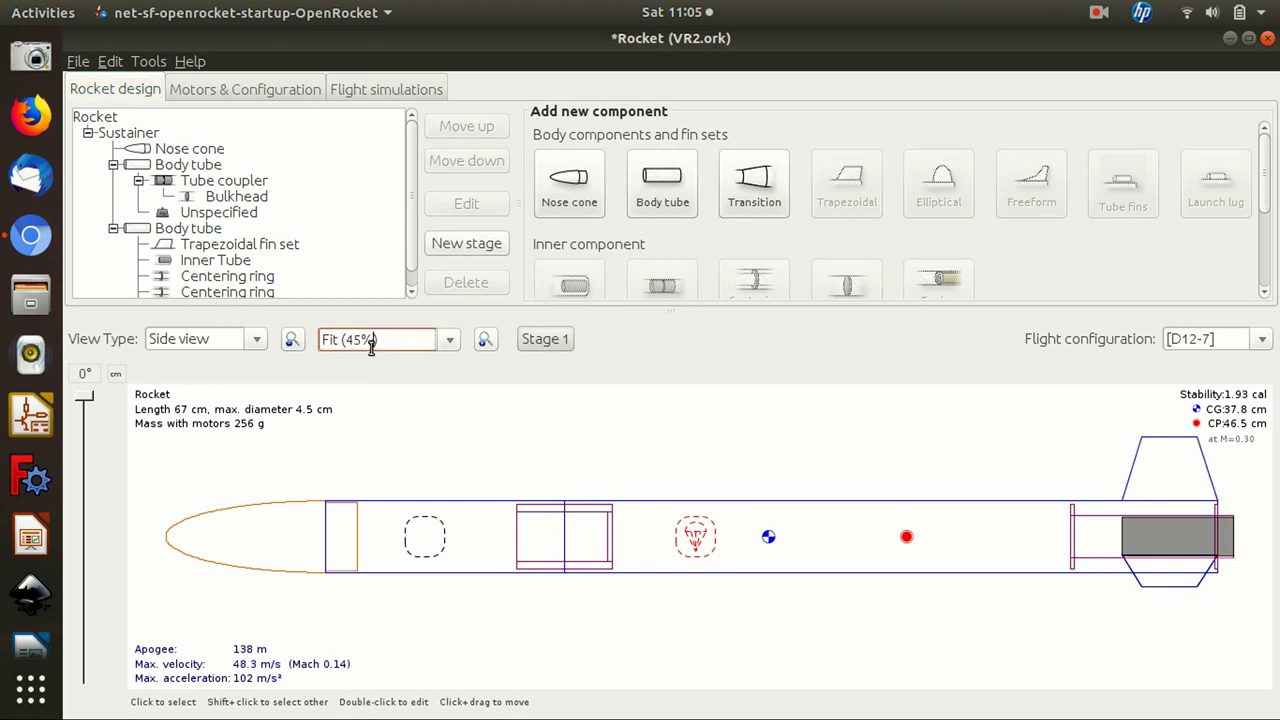
click(453, 501)
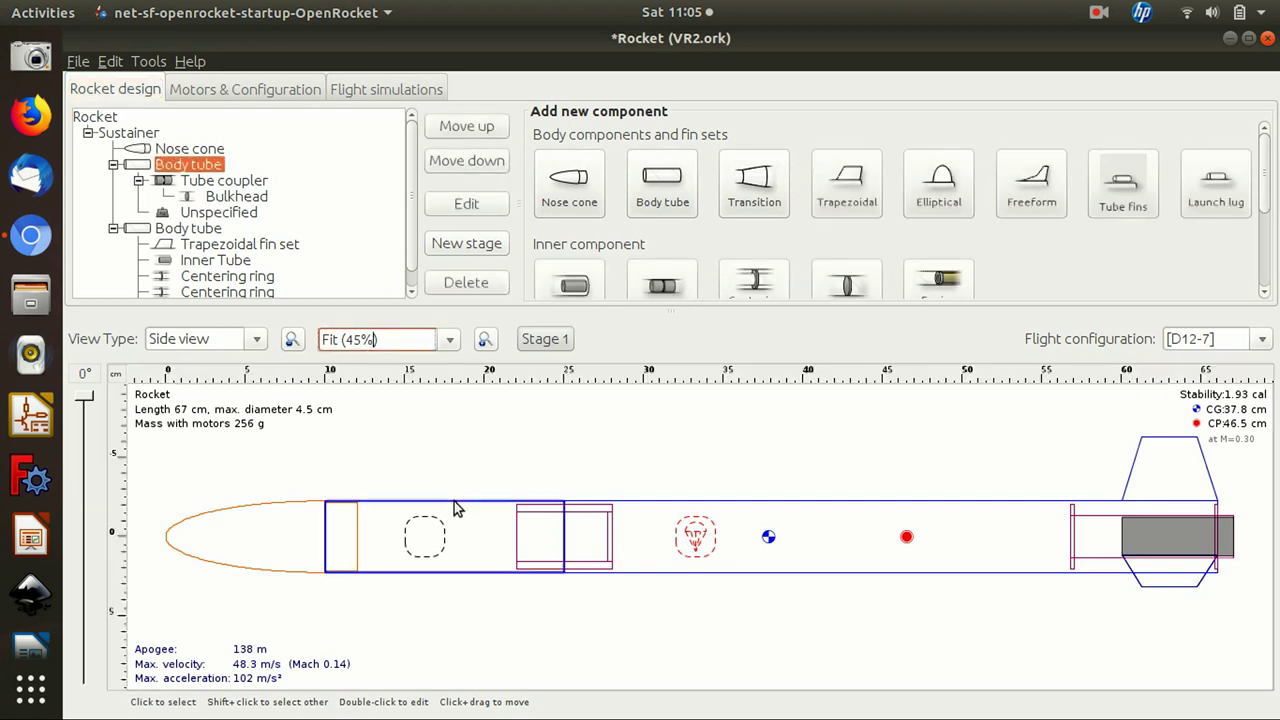
click(788, 503)
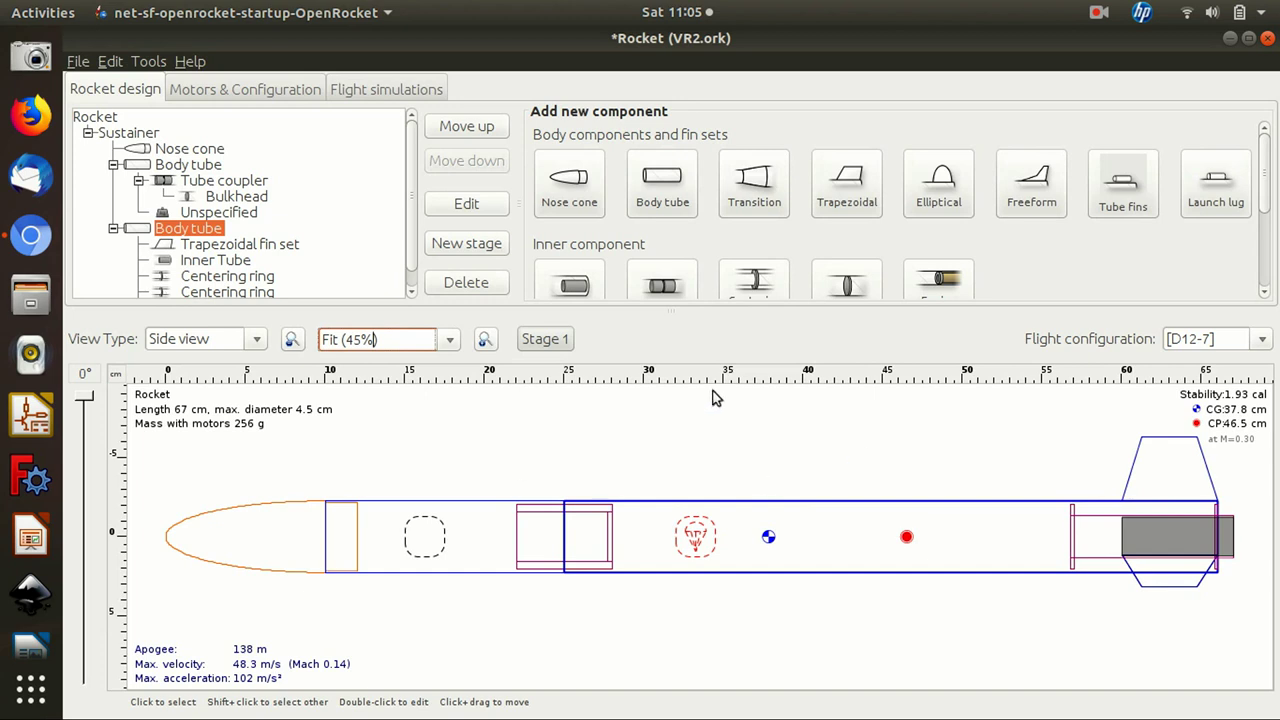
click(916, 448)
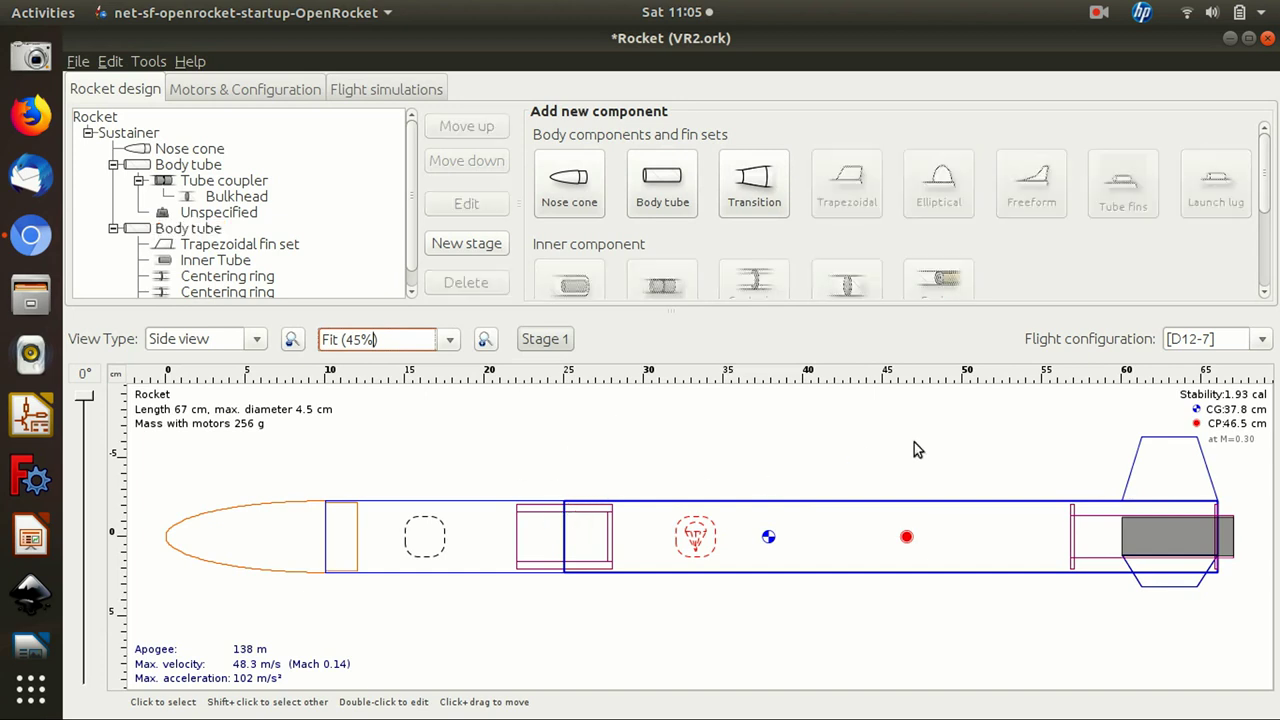
click(1145, 447)
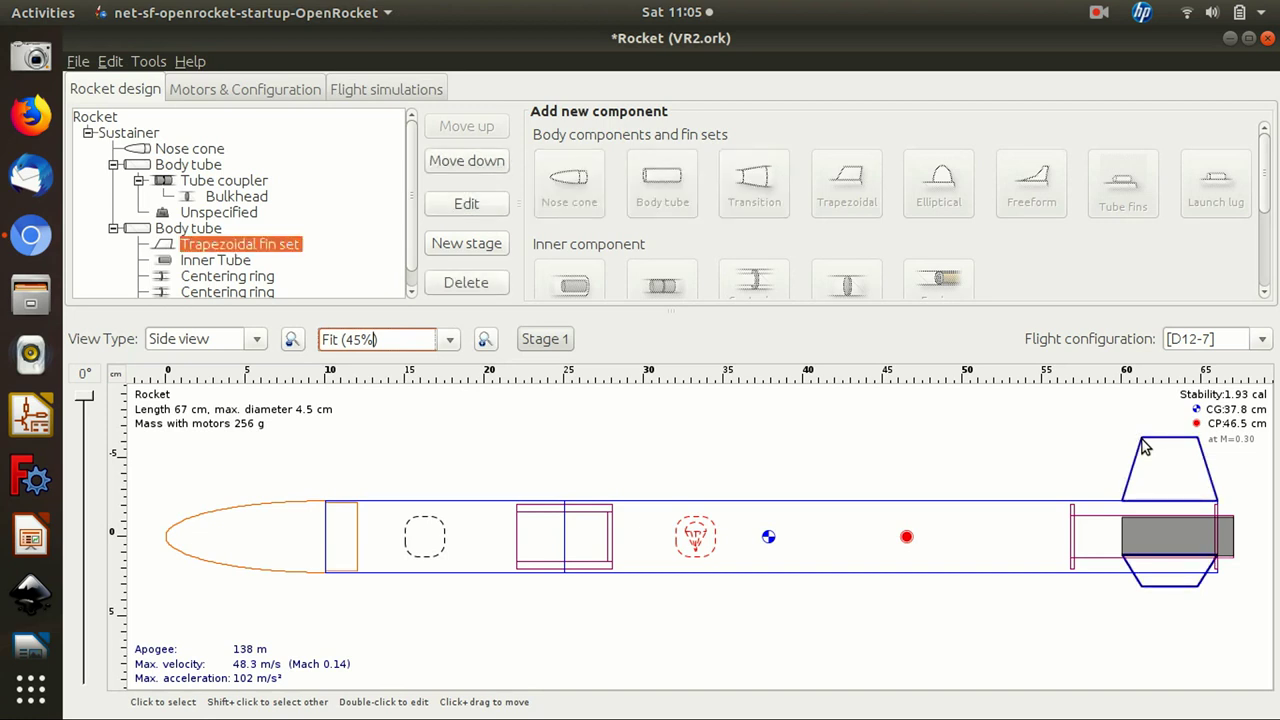
click(602, 518)
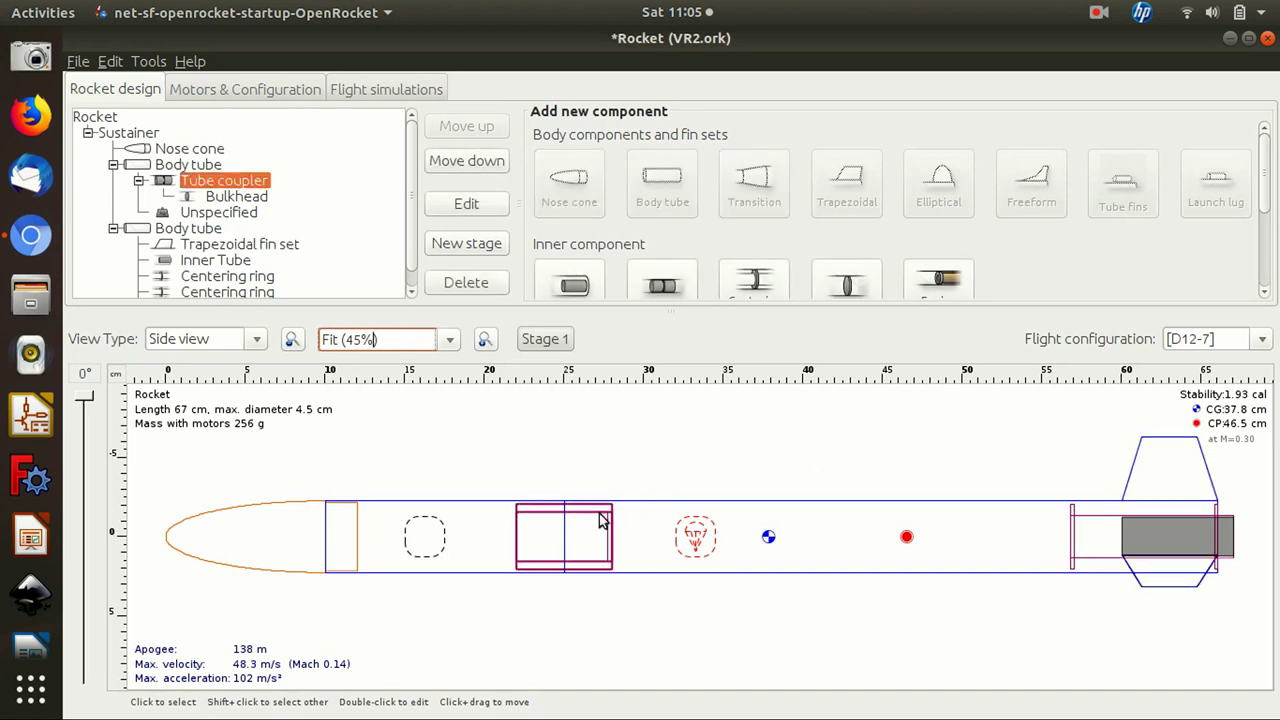
click(292, 504)
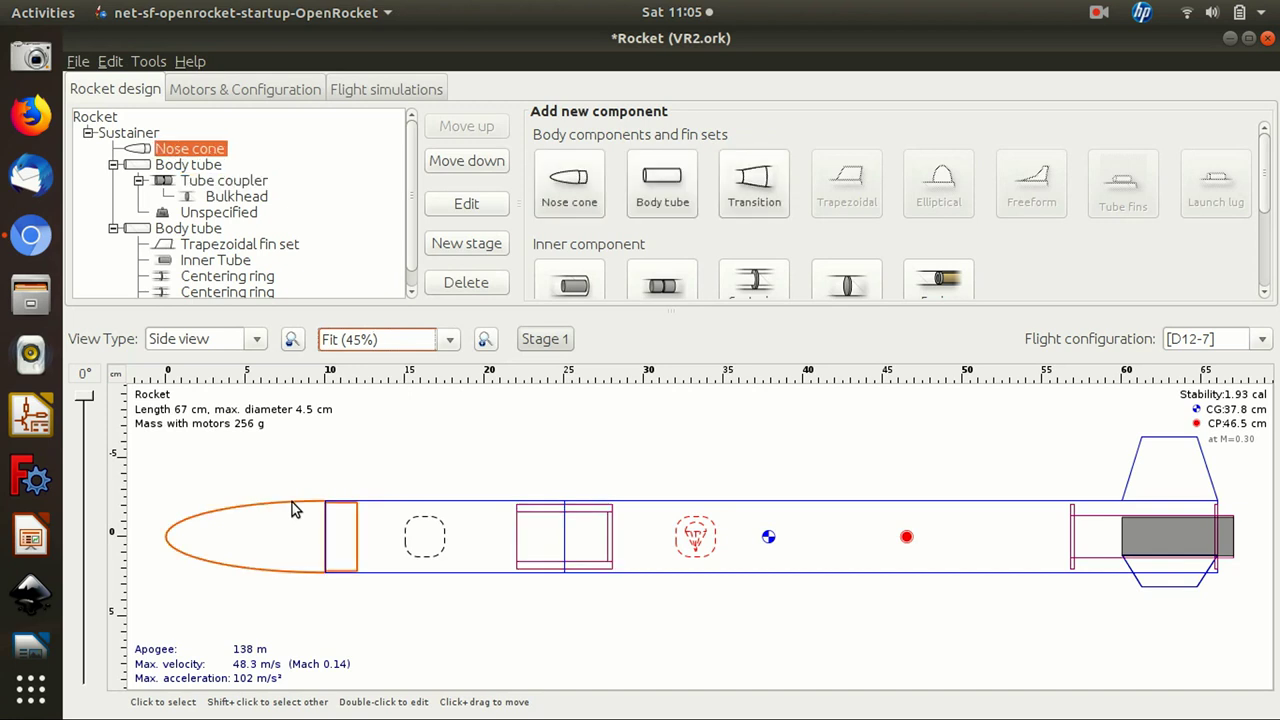
click(698, 450)
Review the trapezoidal fin set's general configuration, close it, and reselect the fin set in the side view.
click(1150, 447)
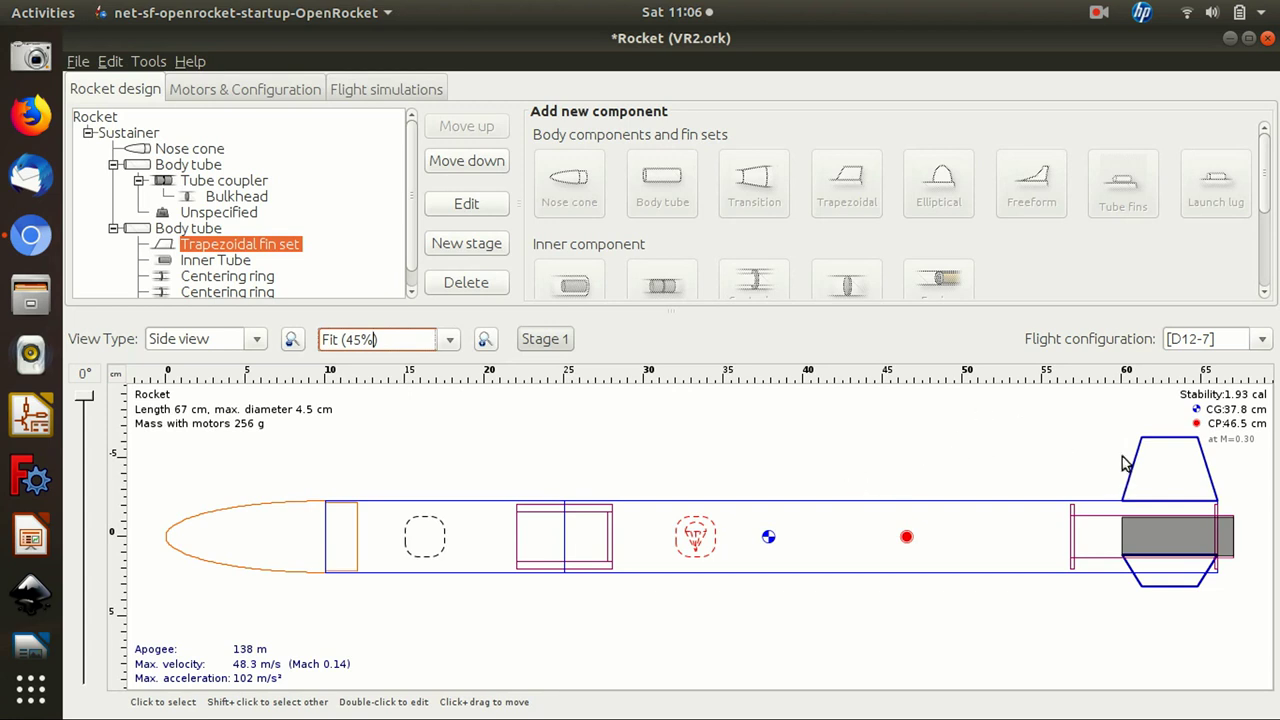
double_click(270, 247)
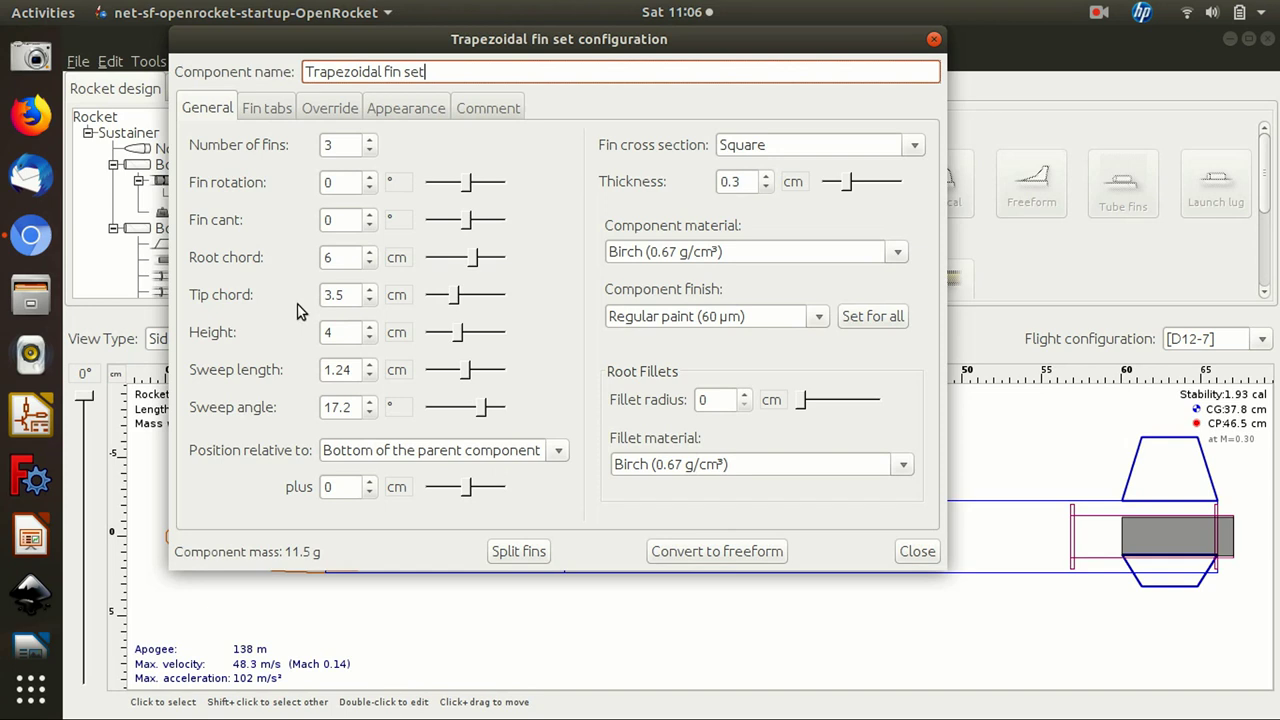
click(935, 40)
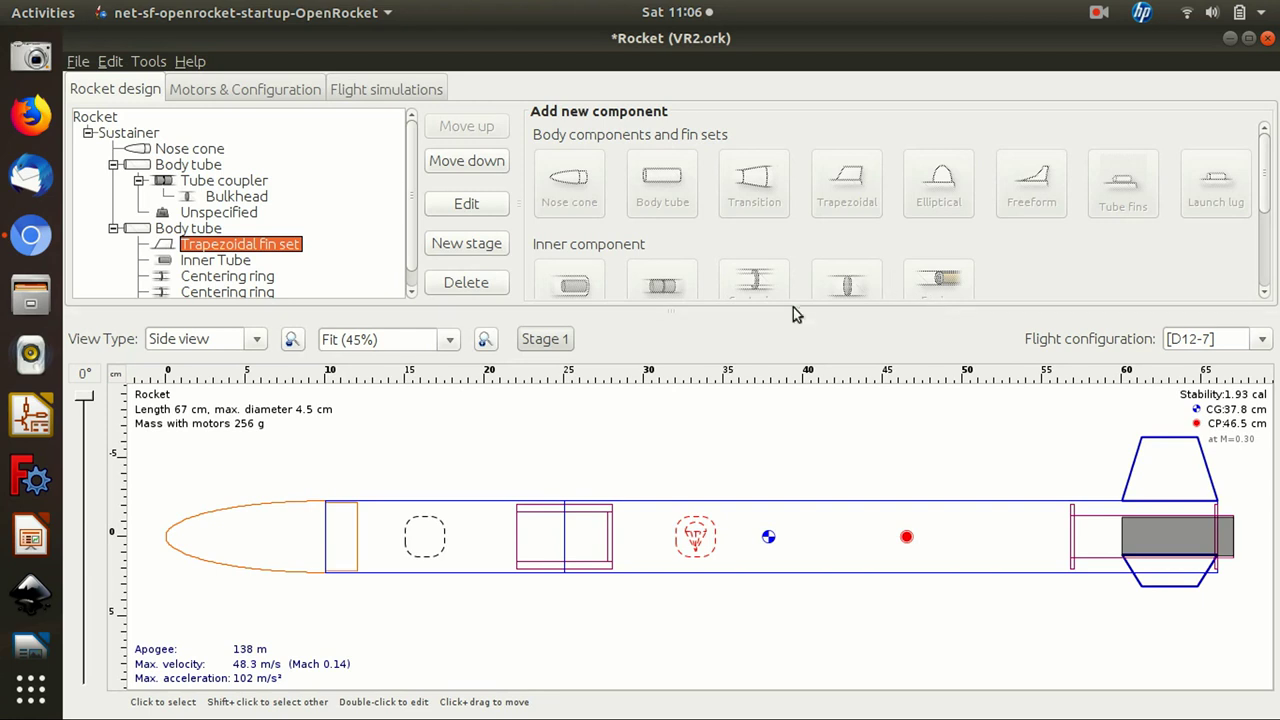
click(1073, 517)
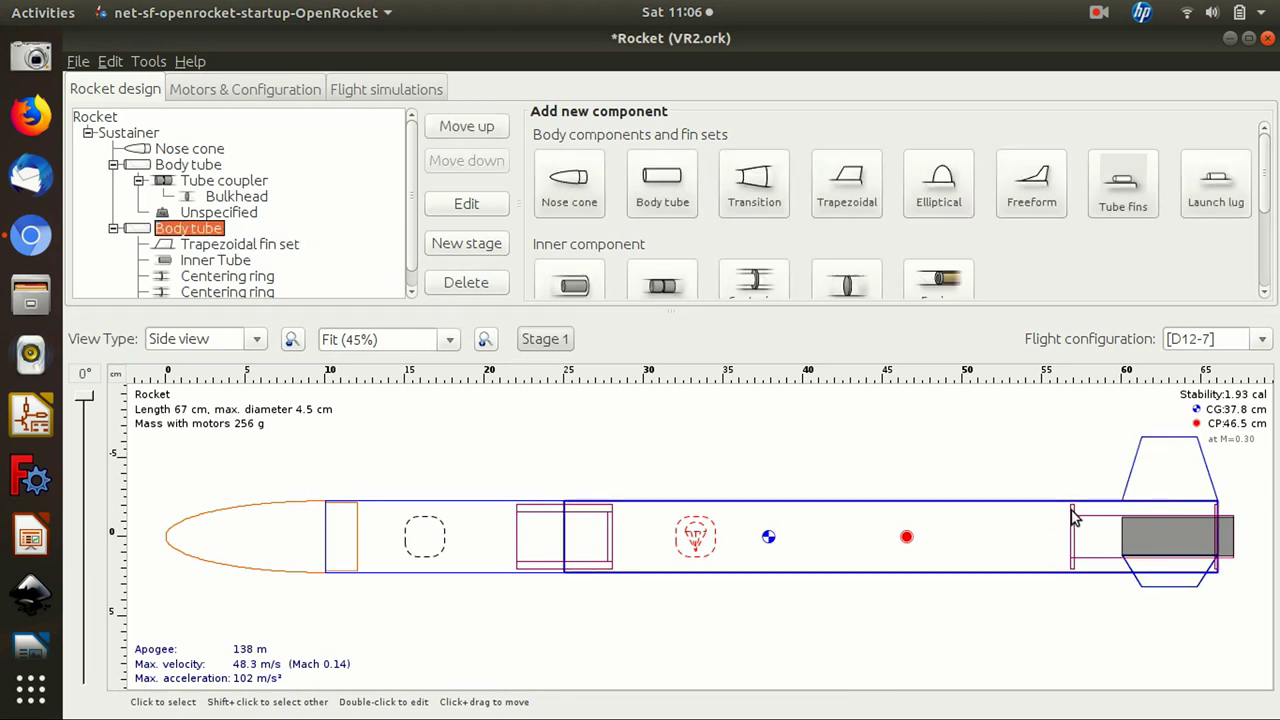
click(1145, 447)
click(1145, 447)
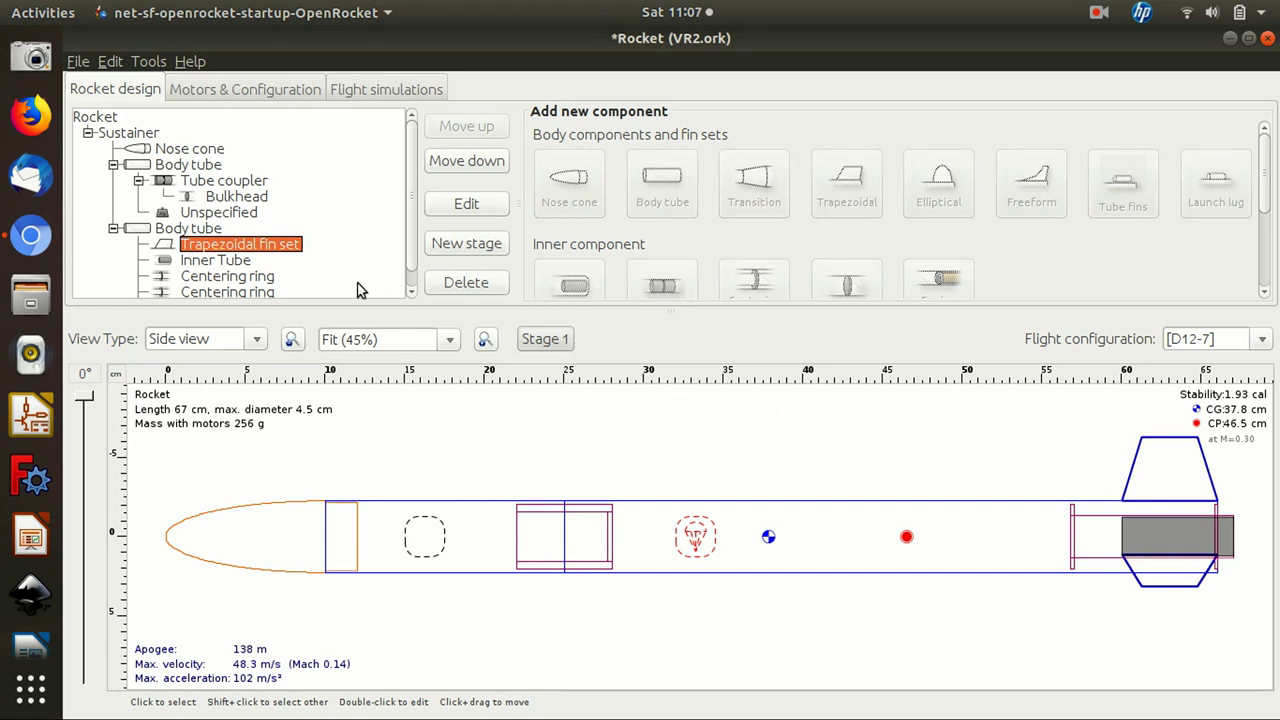
Generate a print preview of the rocket with every report, template and guide included.
click(78, 62)
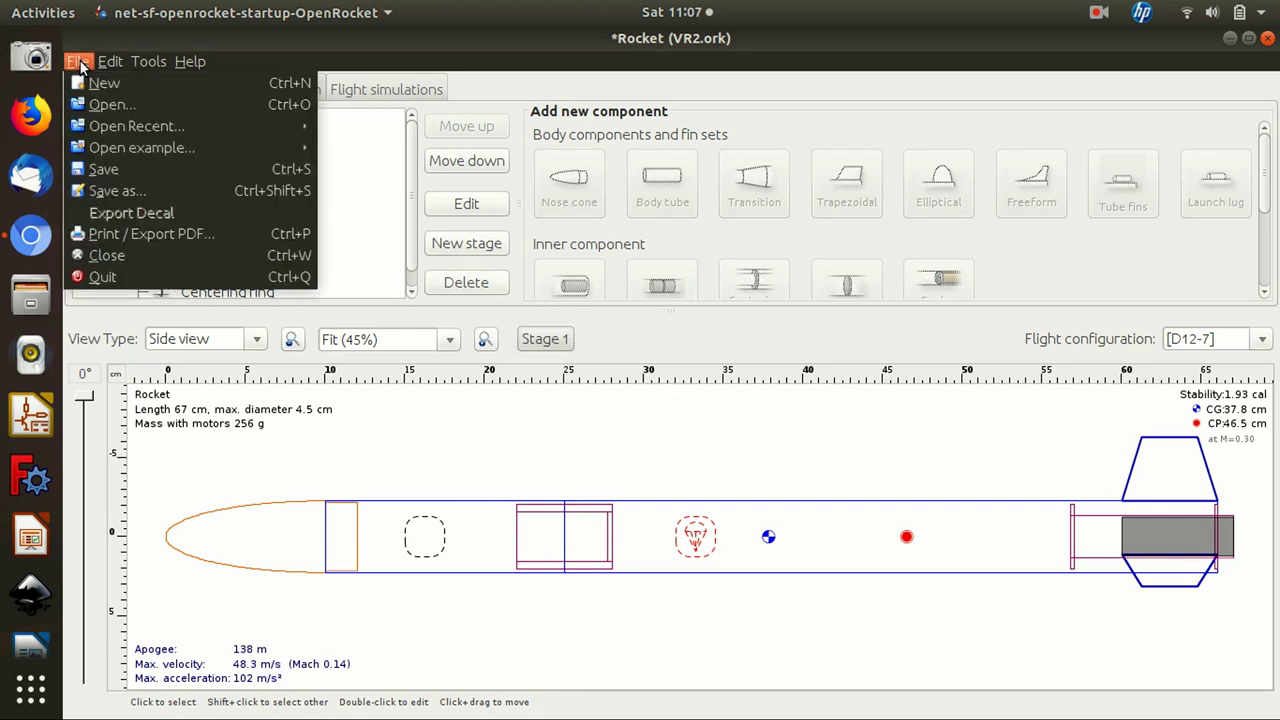
click(177, 228)
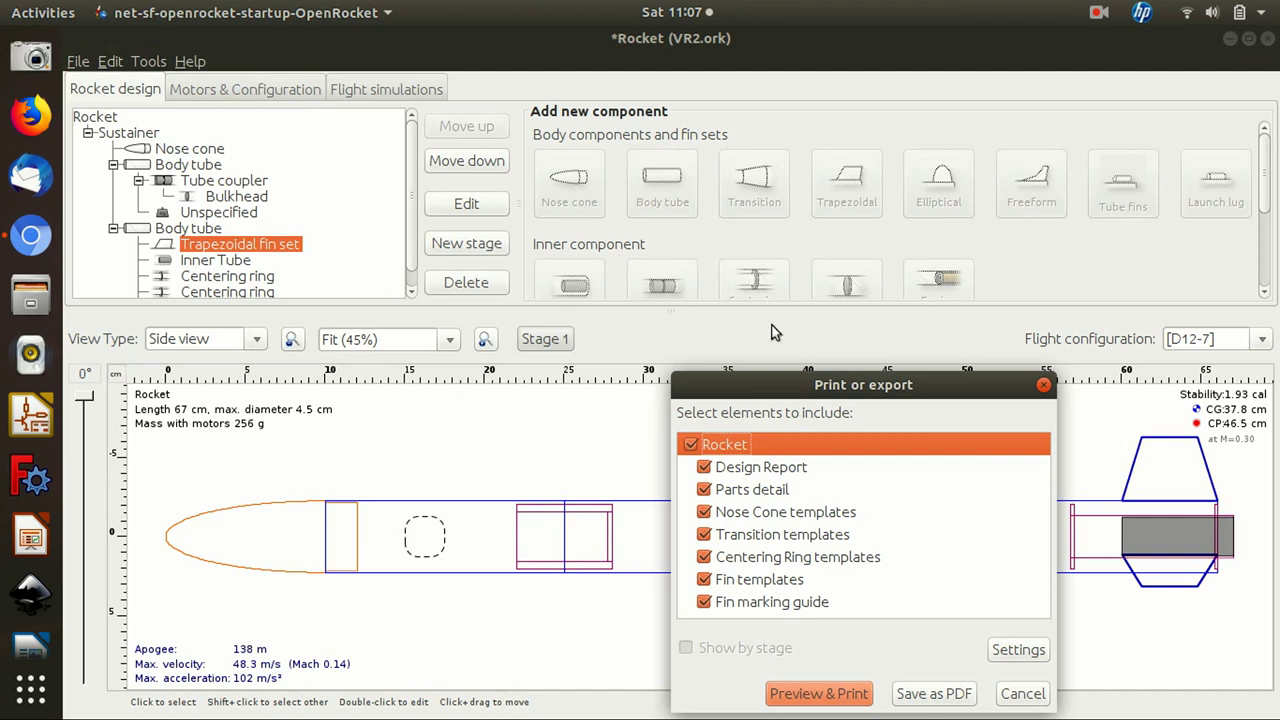
drag(932, 380, 871, 213)
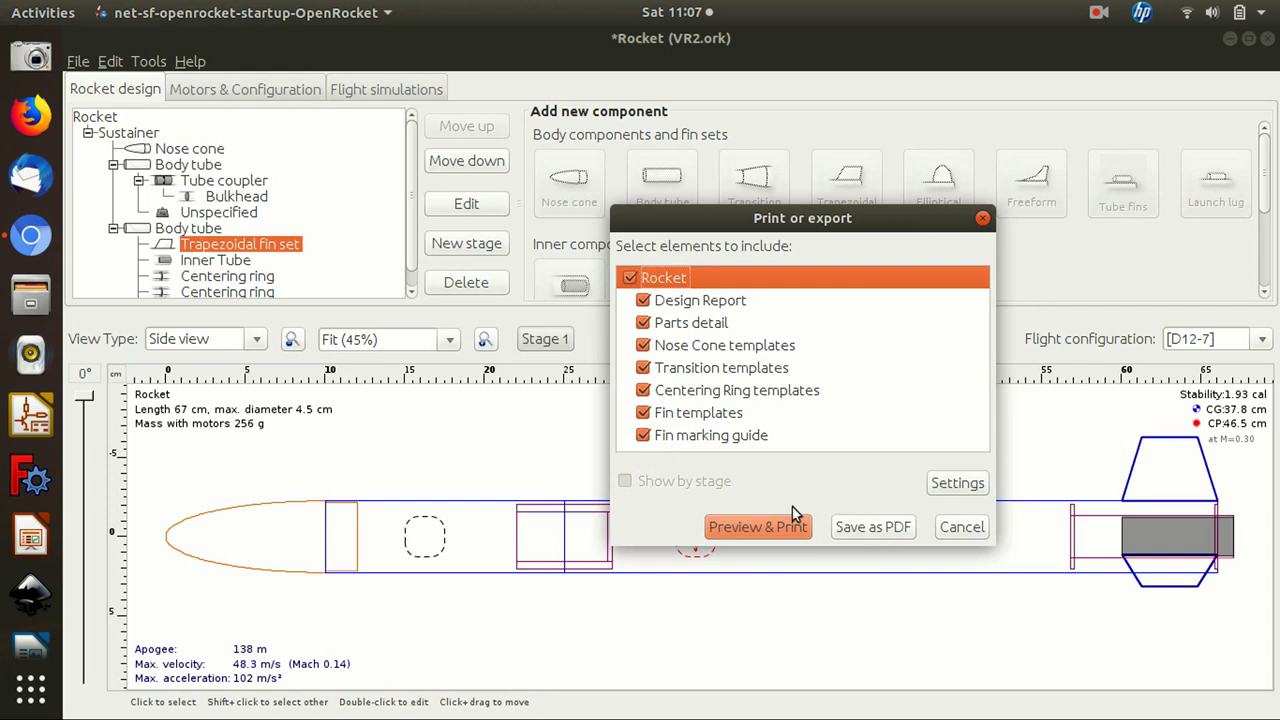
click(776, 530)
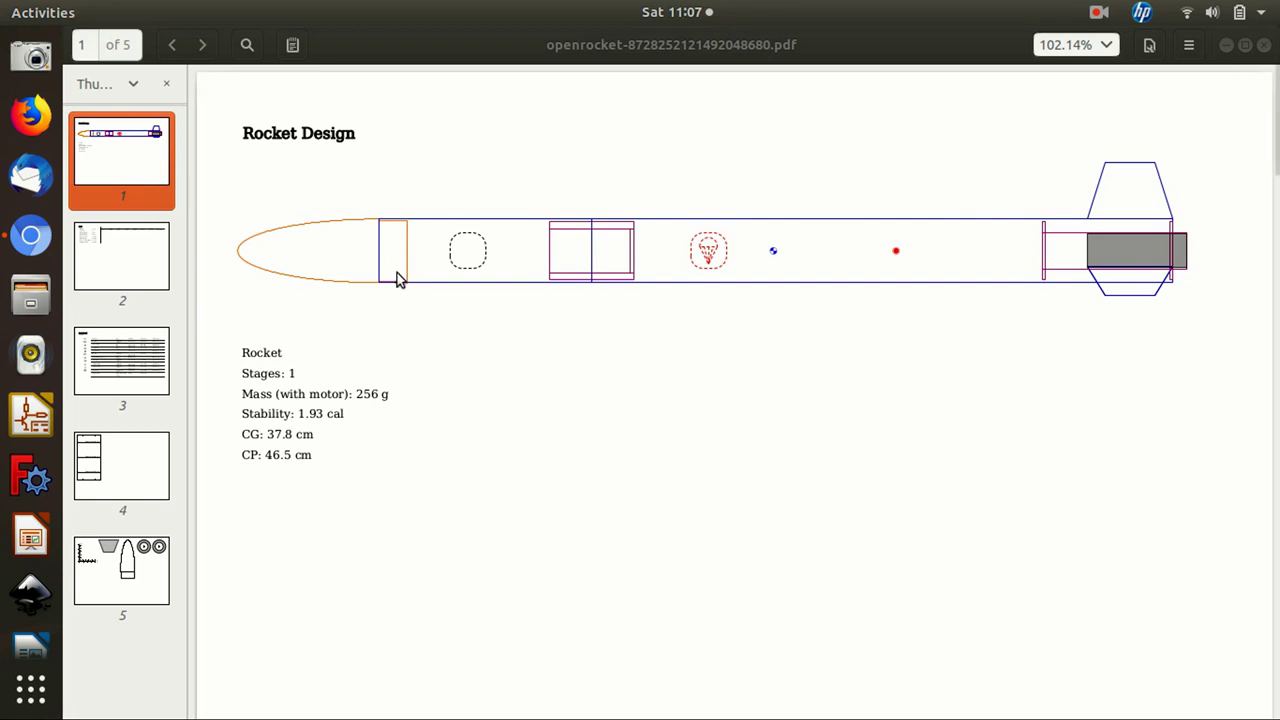
Review pages 2 to 5 of the PDF preview, covering flight data, parts detail, fin marking guide and templates, and close it.
click(113, 285)
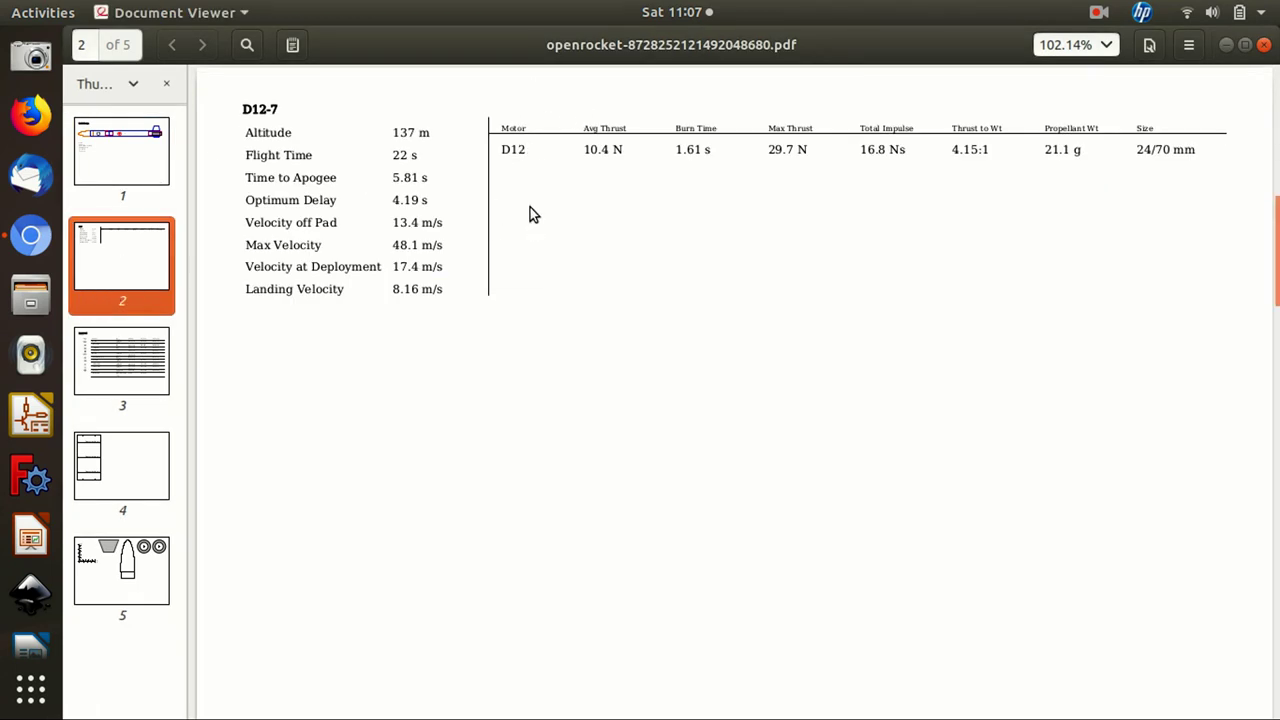
click(160, 365)
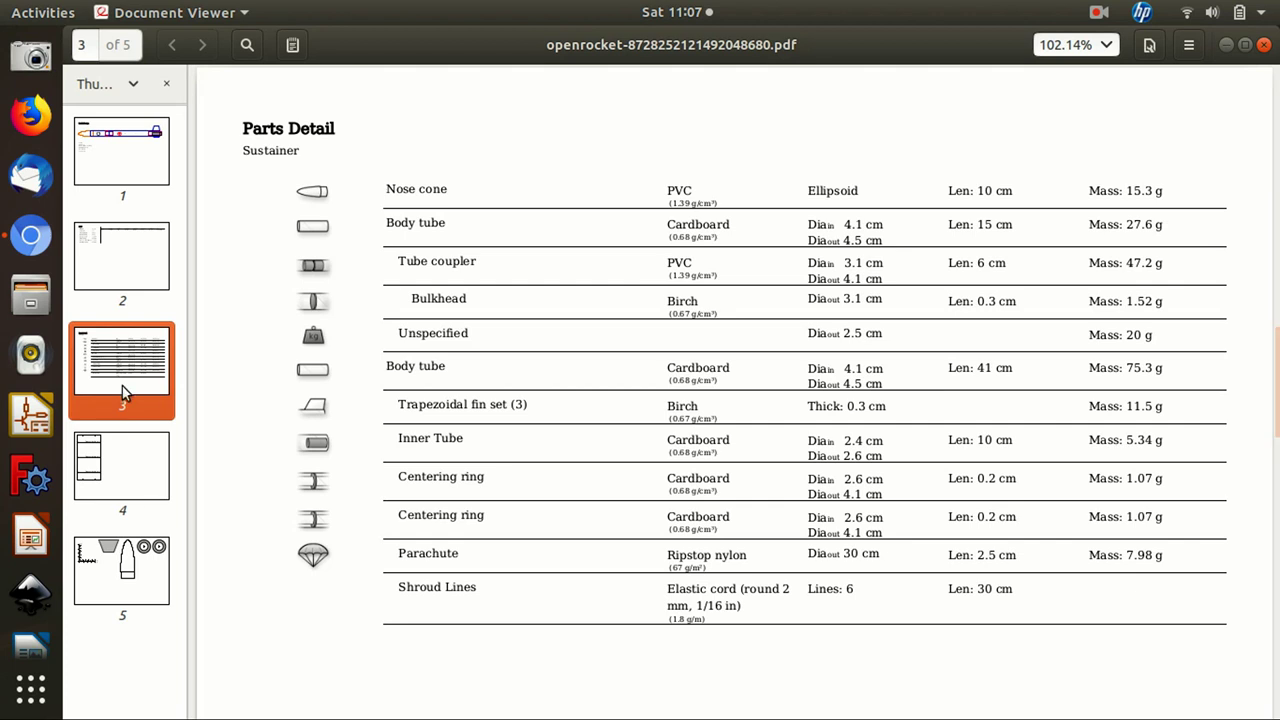
click(146, 466)
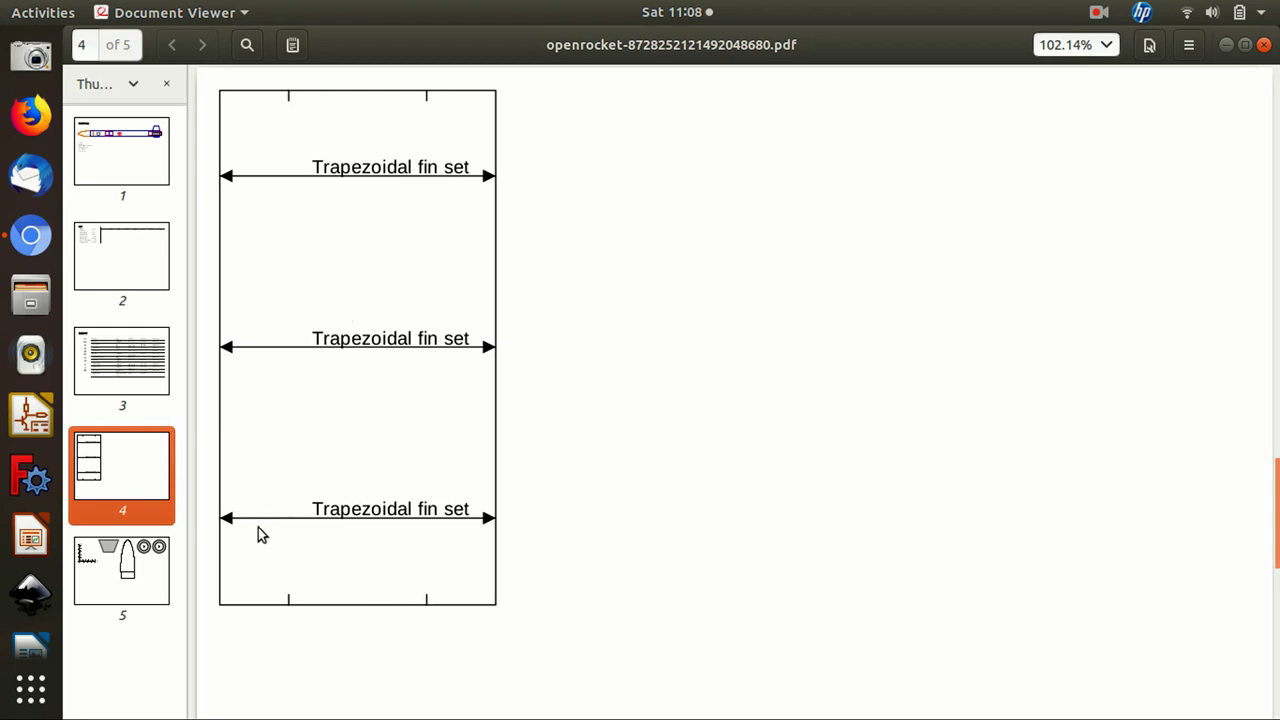
click(118, 566)
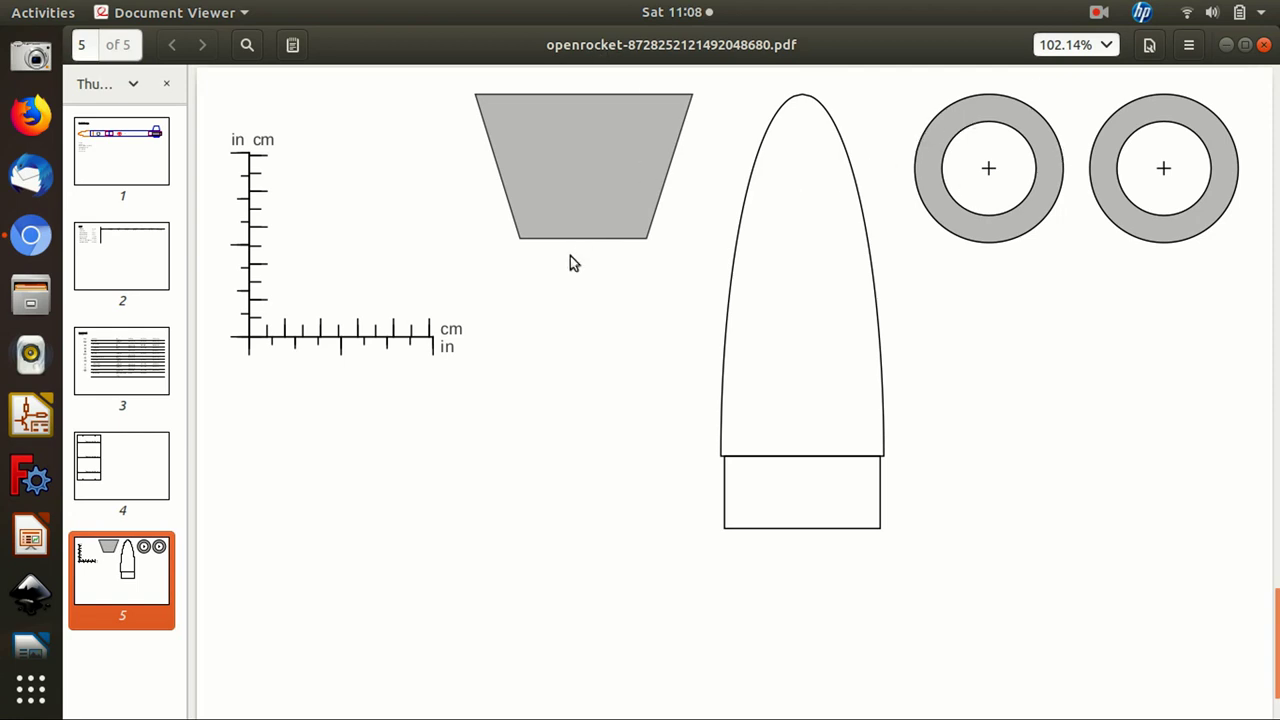
click(1262, 44)
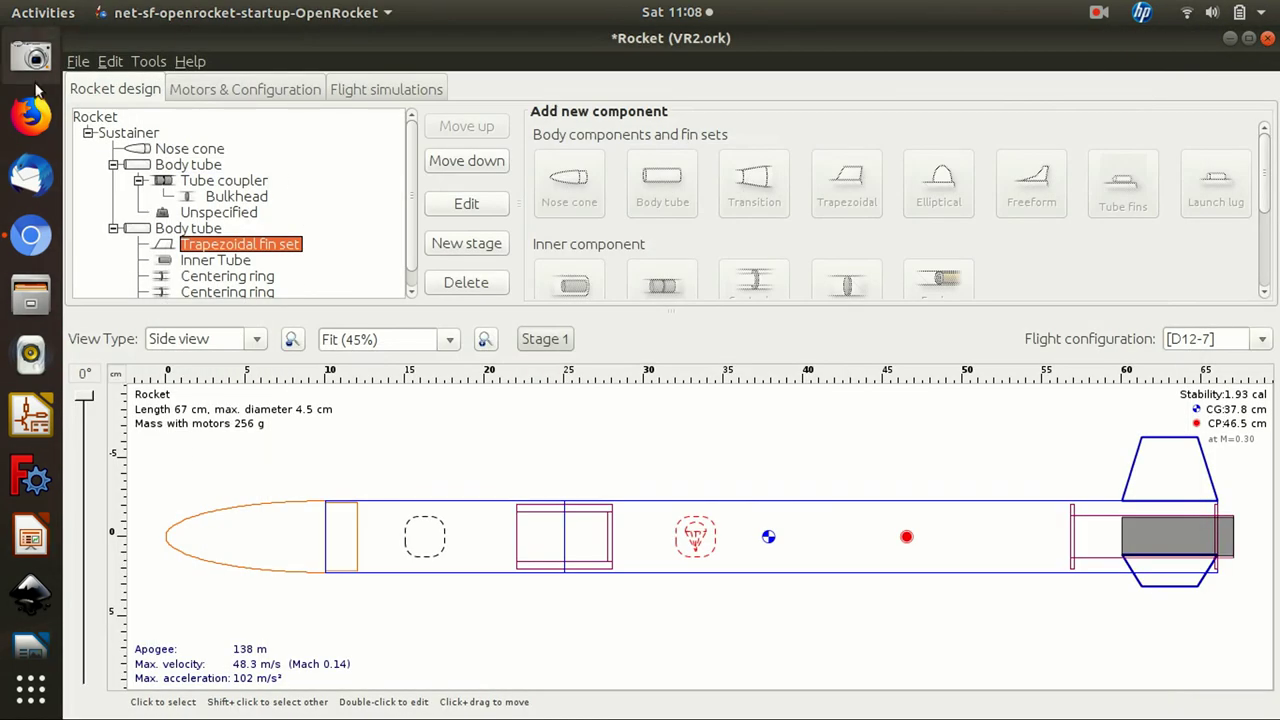
Limit the print export selection to Centering Ring templates and Fin templates, and cancel without exporting.
click(78, 62)
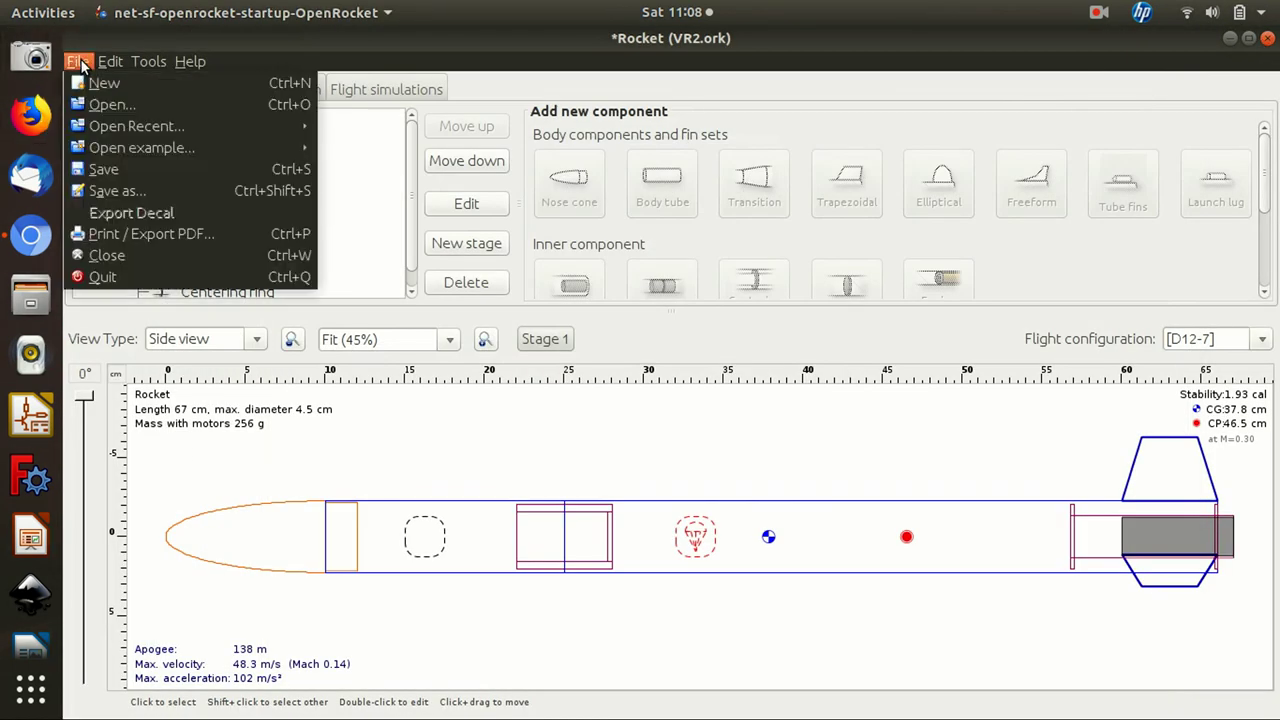
click(180, 232)
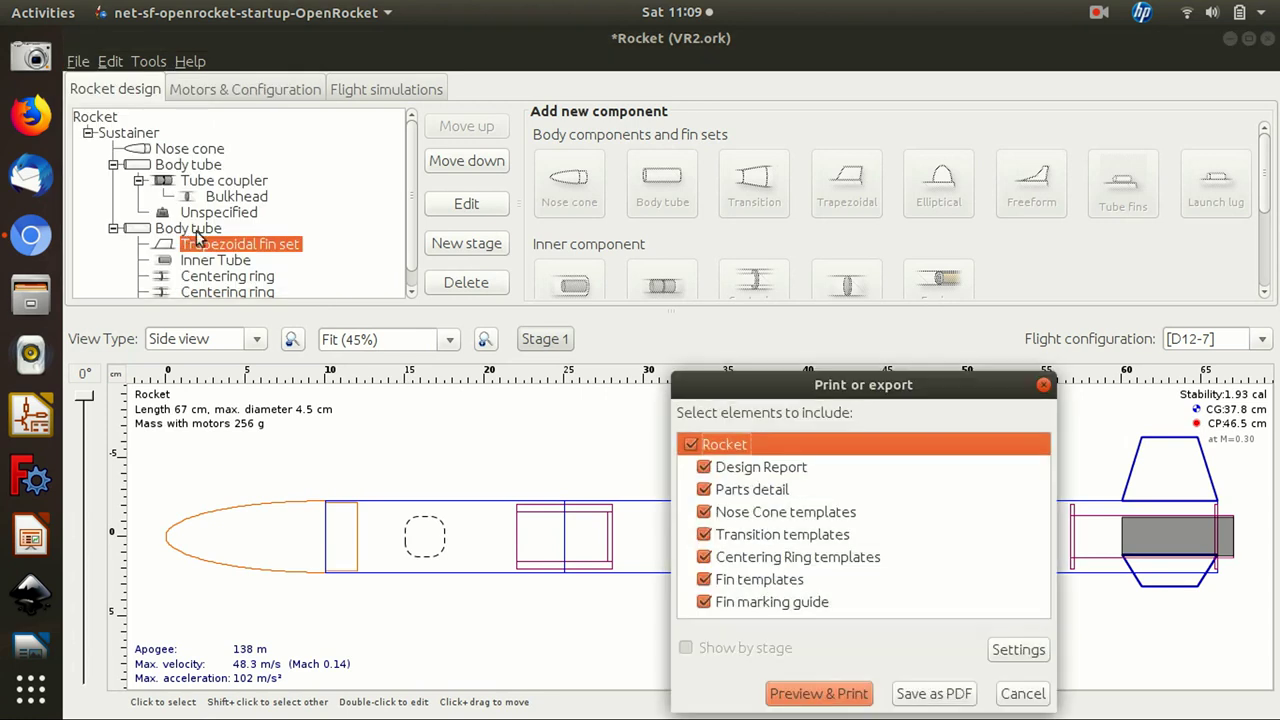
click(703, 467)
click(704, 489)
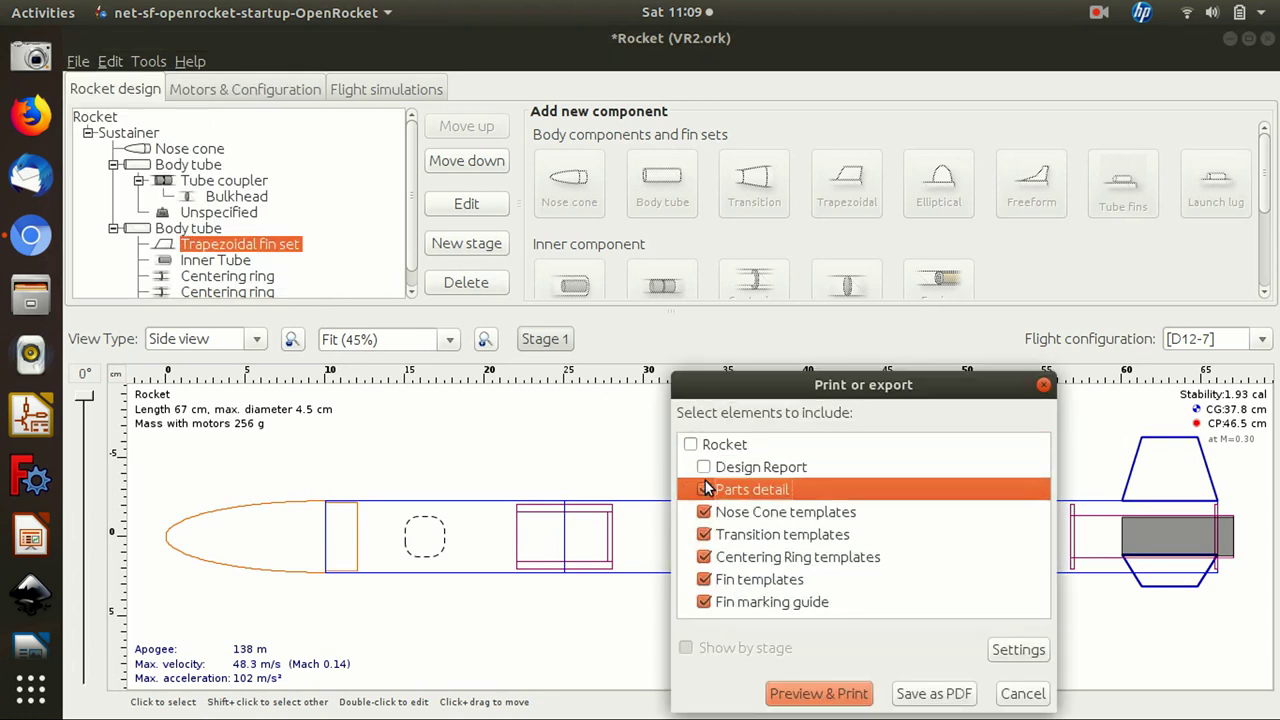
click(705, 512)
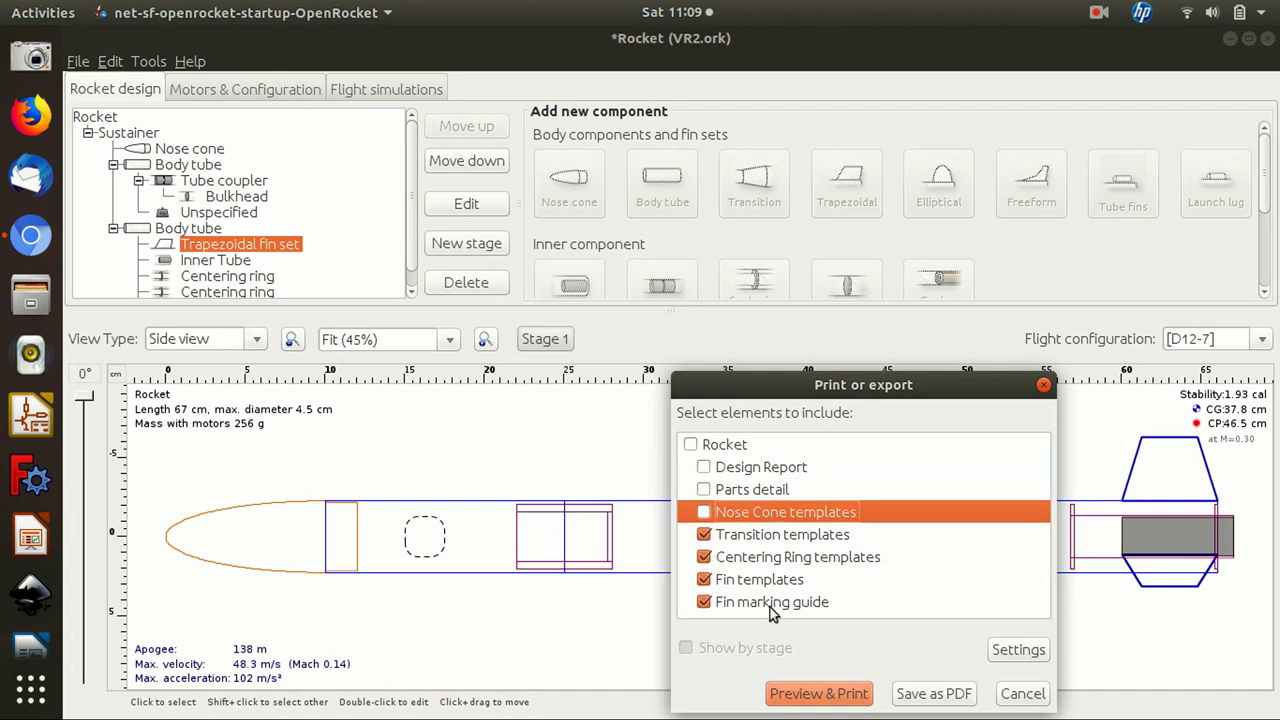
click(703, 603)
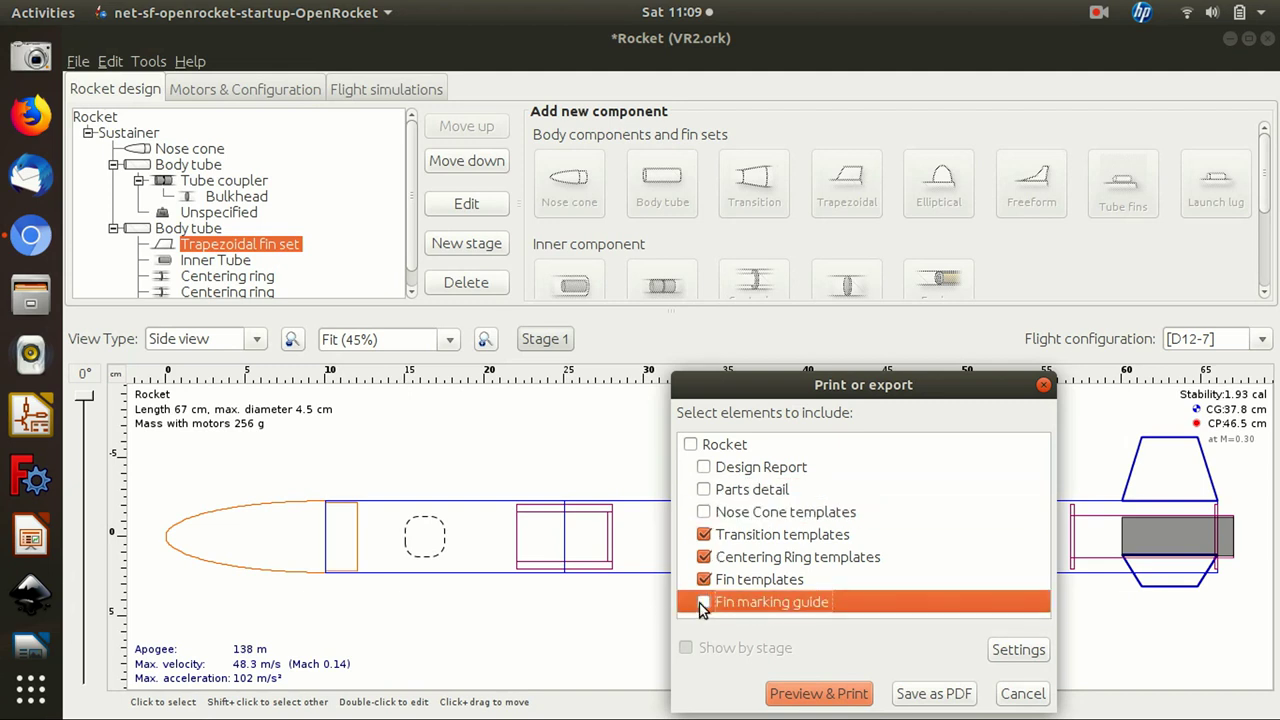
click(704, 535)
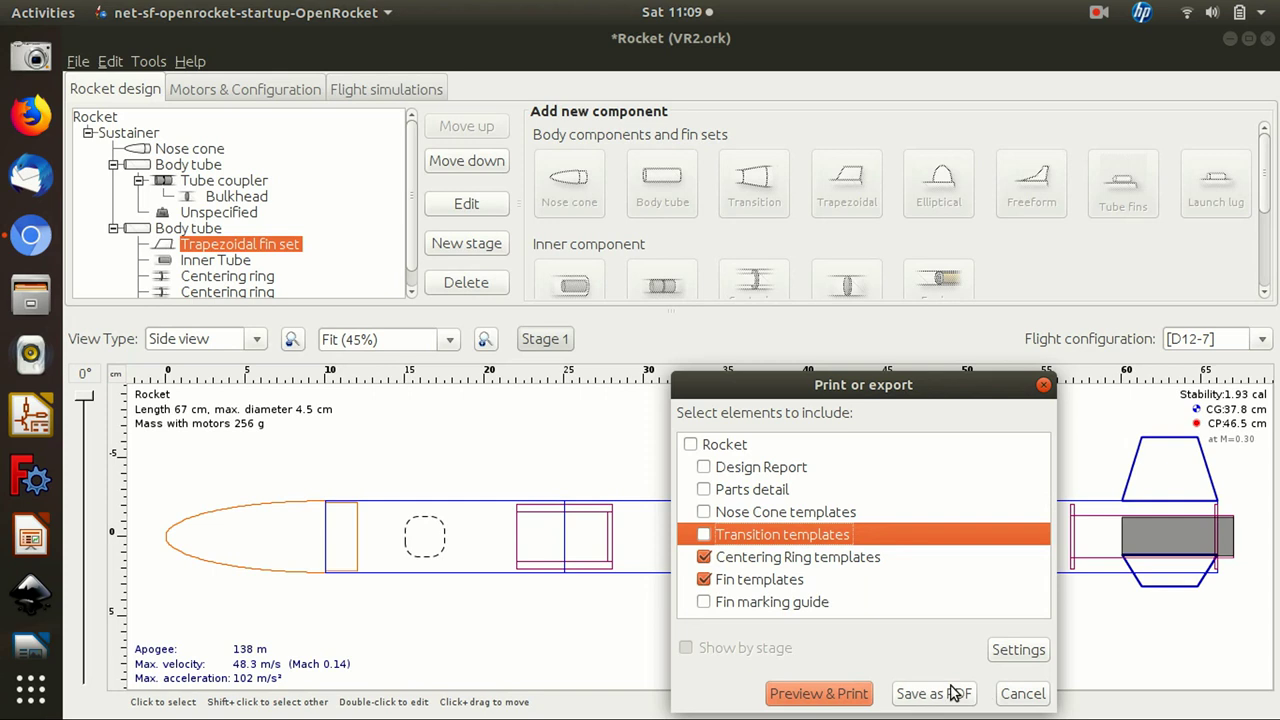
click(1018, 703)
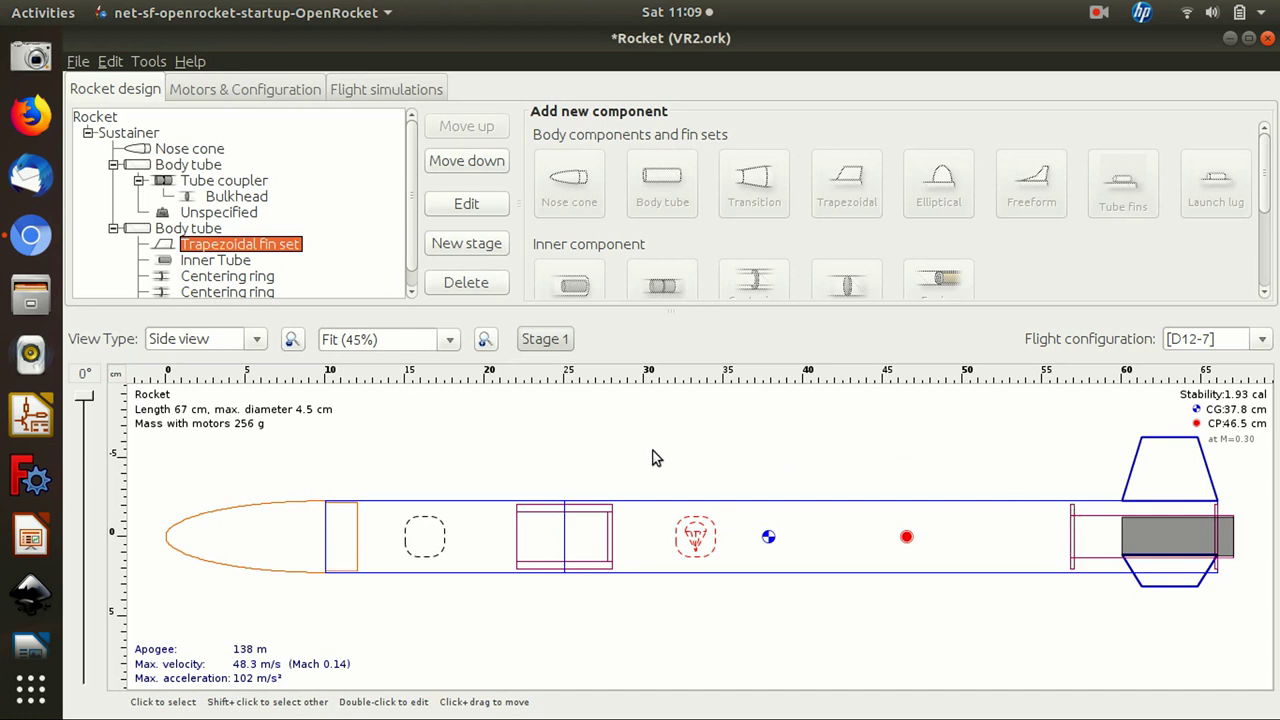
Examine the forward body tube, the tube coupler and the nose cone in the side view.
click(543, 516)
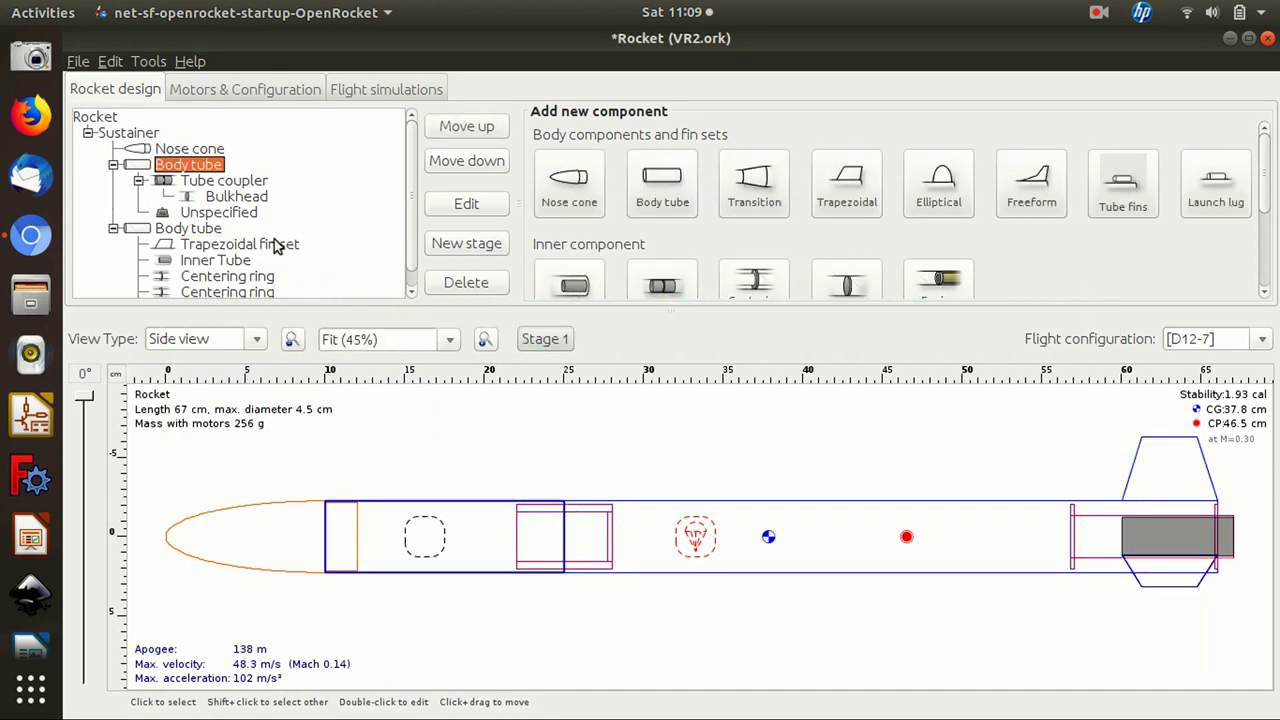
click(252, 184)
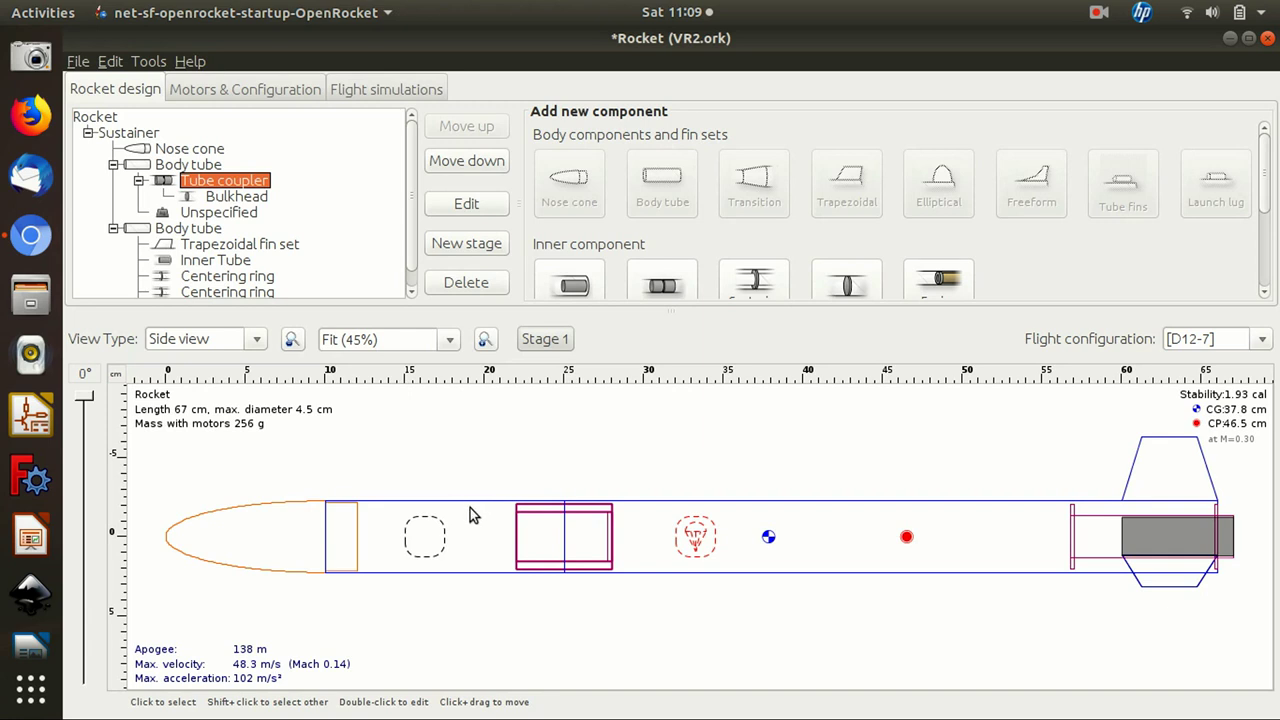
click(243, 513)
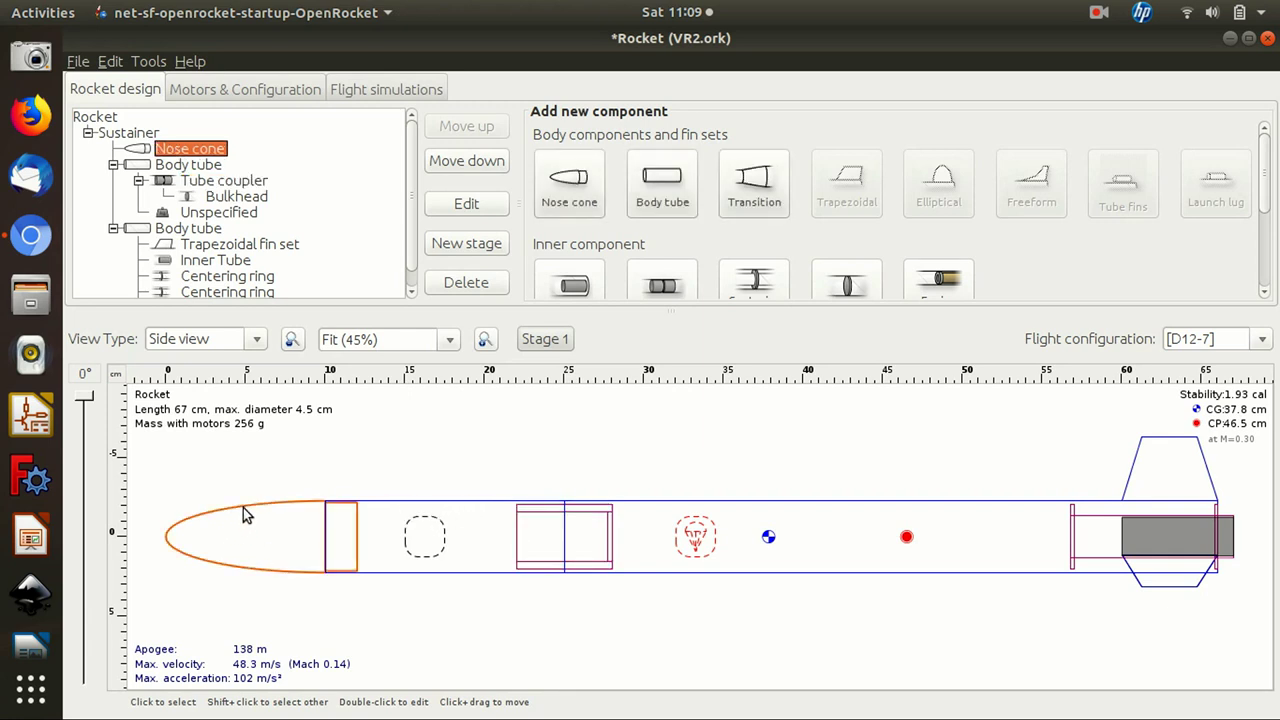
click(585, 519)
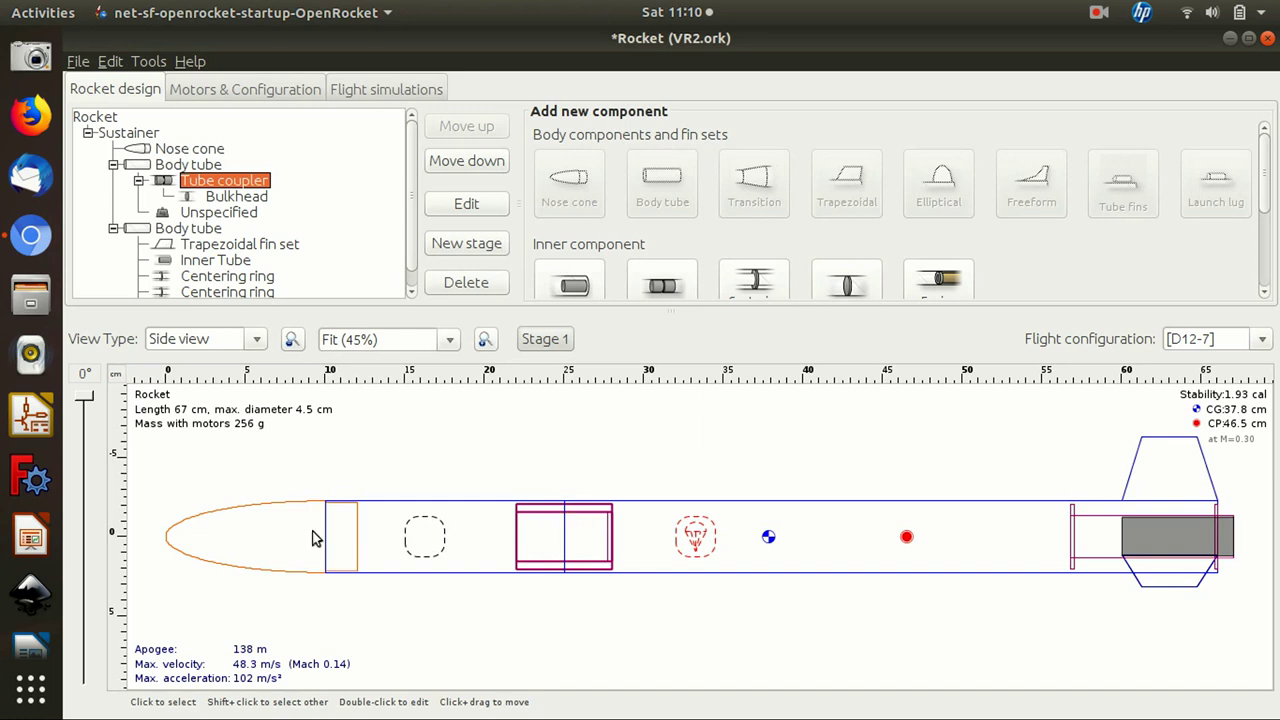
click(243, 509)
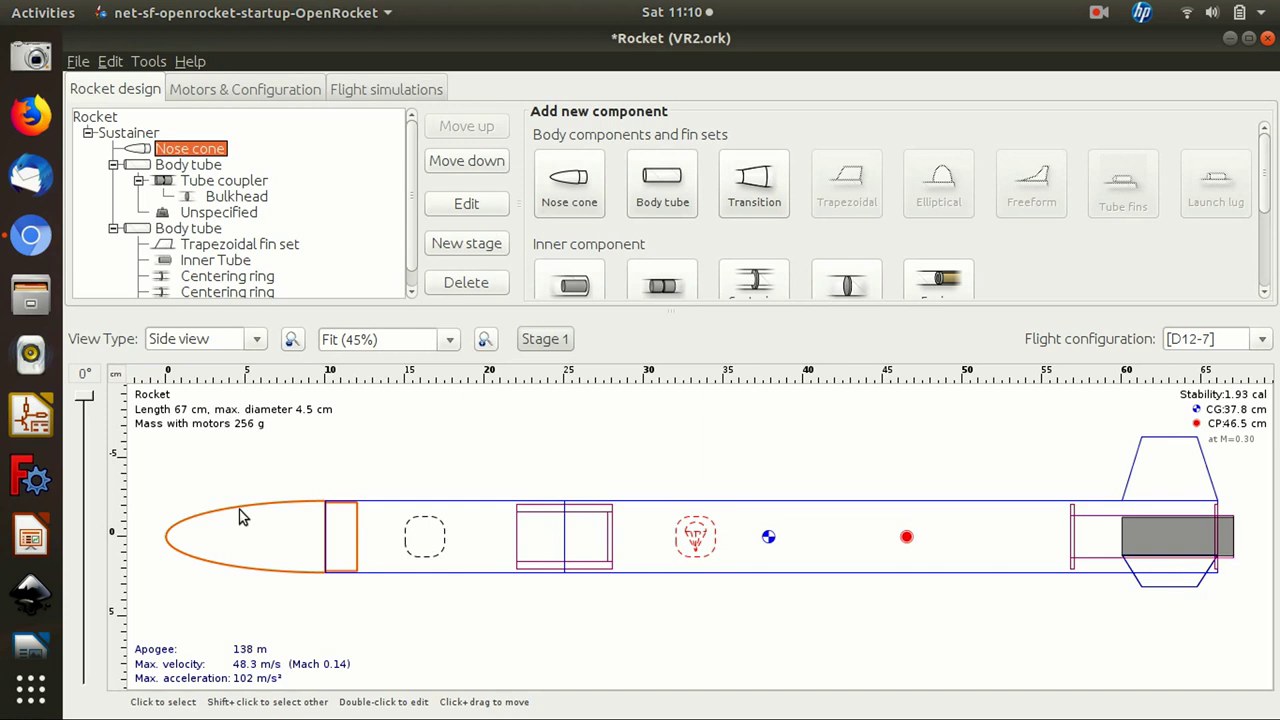
click(604, 512)
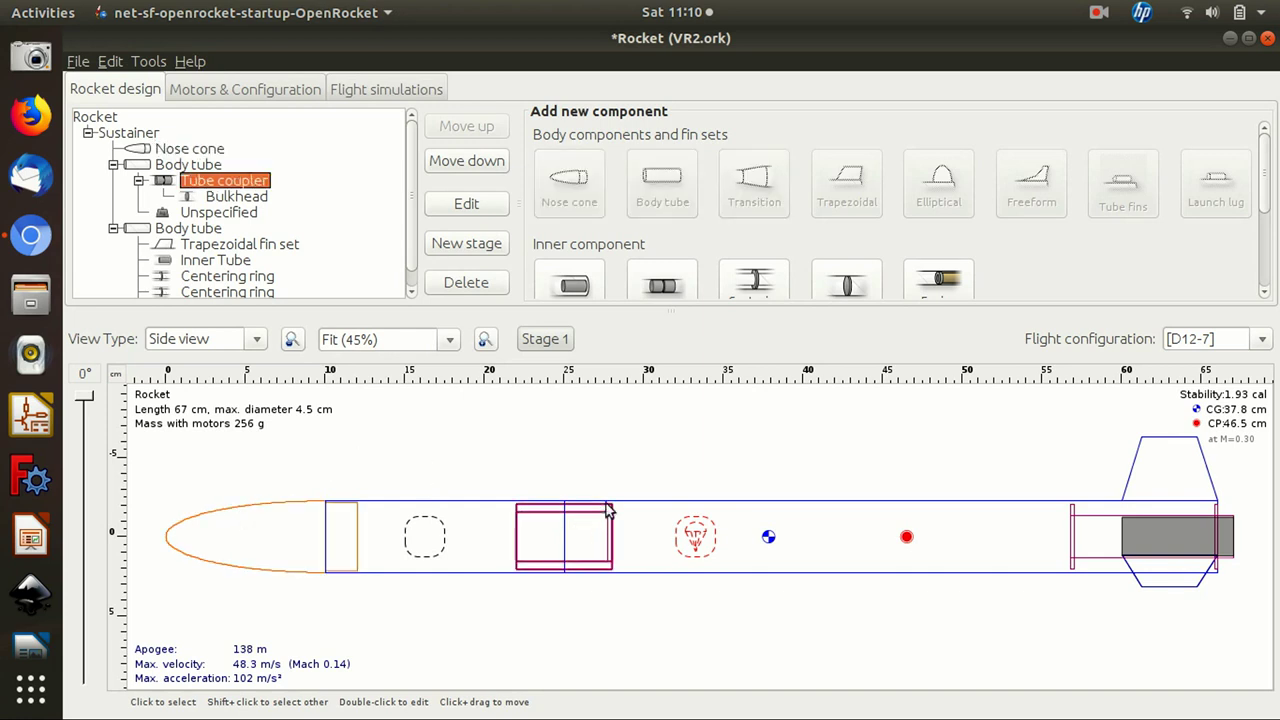
click(279, 503)
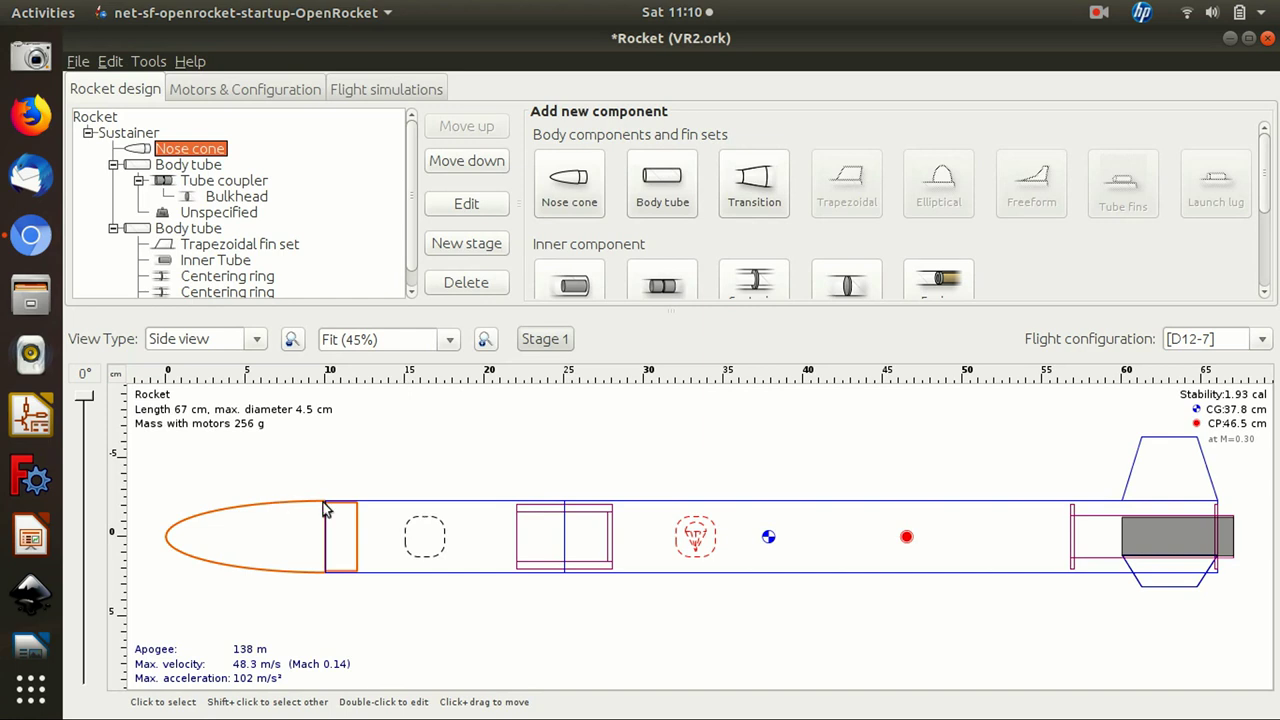
Highlight the tube coupler, nose cone and forward body tube in turn to compare the parts needed for printing.
click(599, 516)
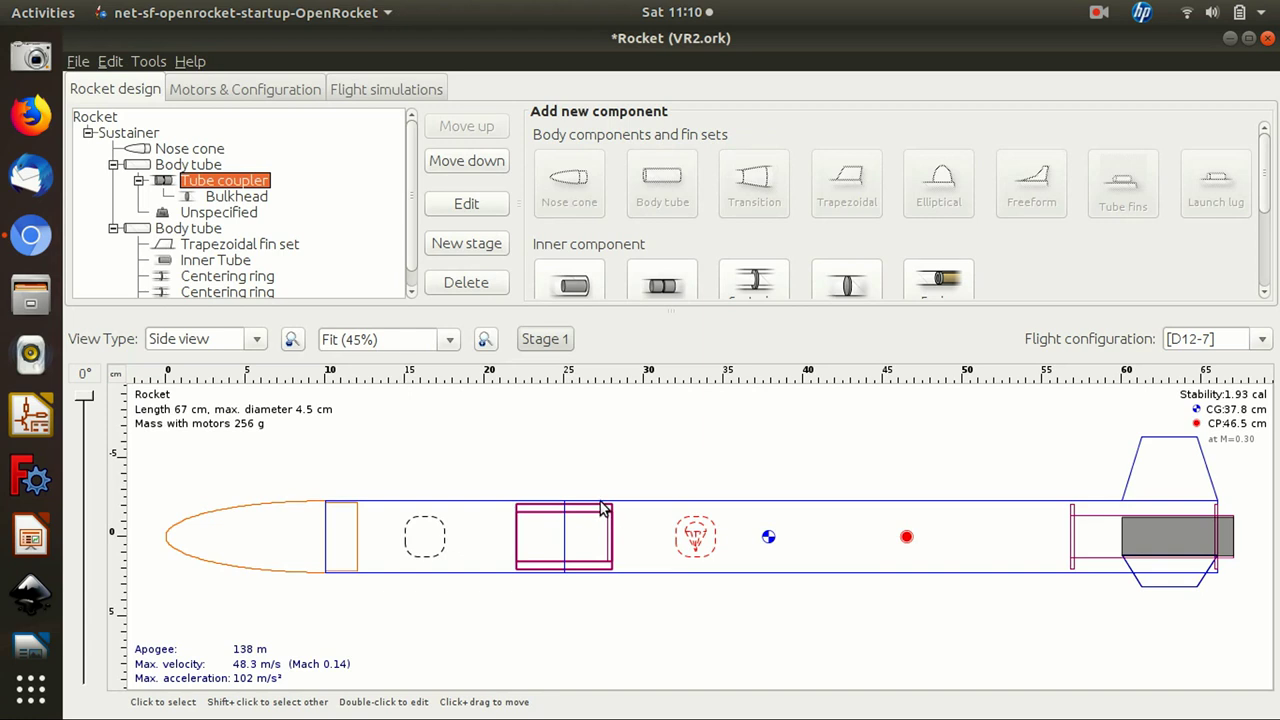
click(263, 514)
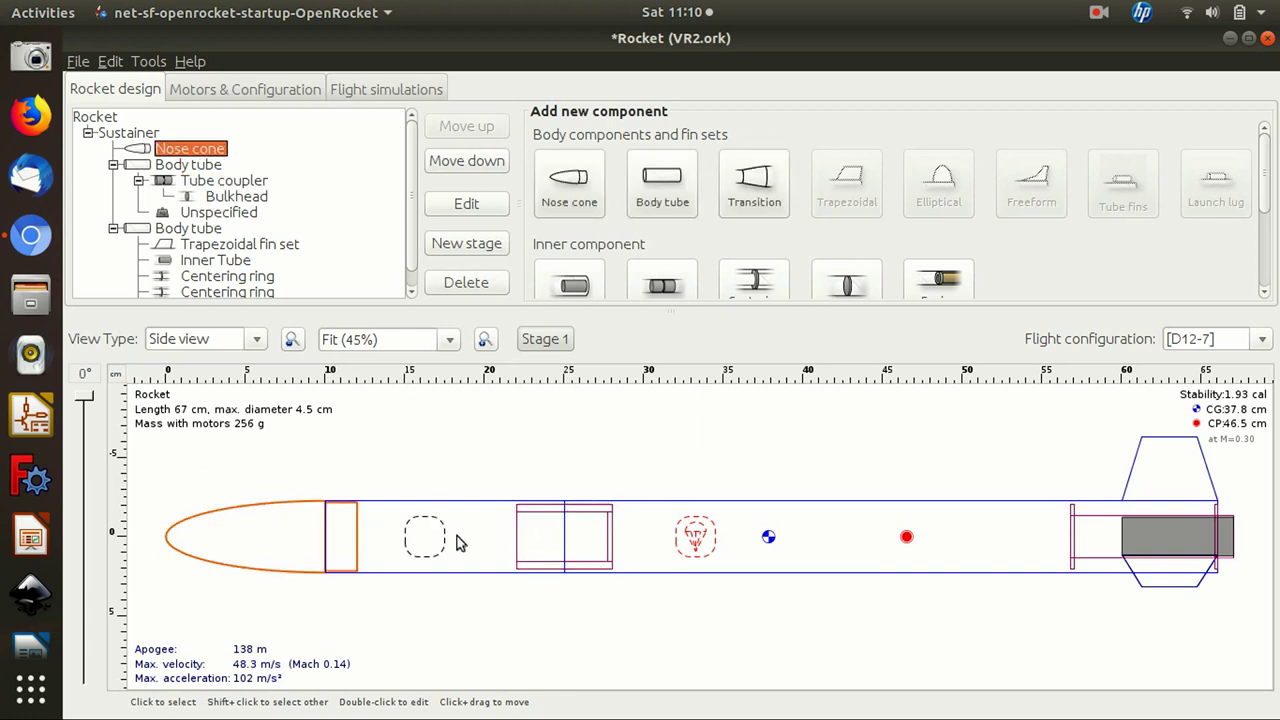
click(549, 509)
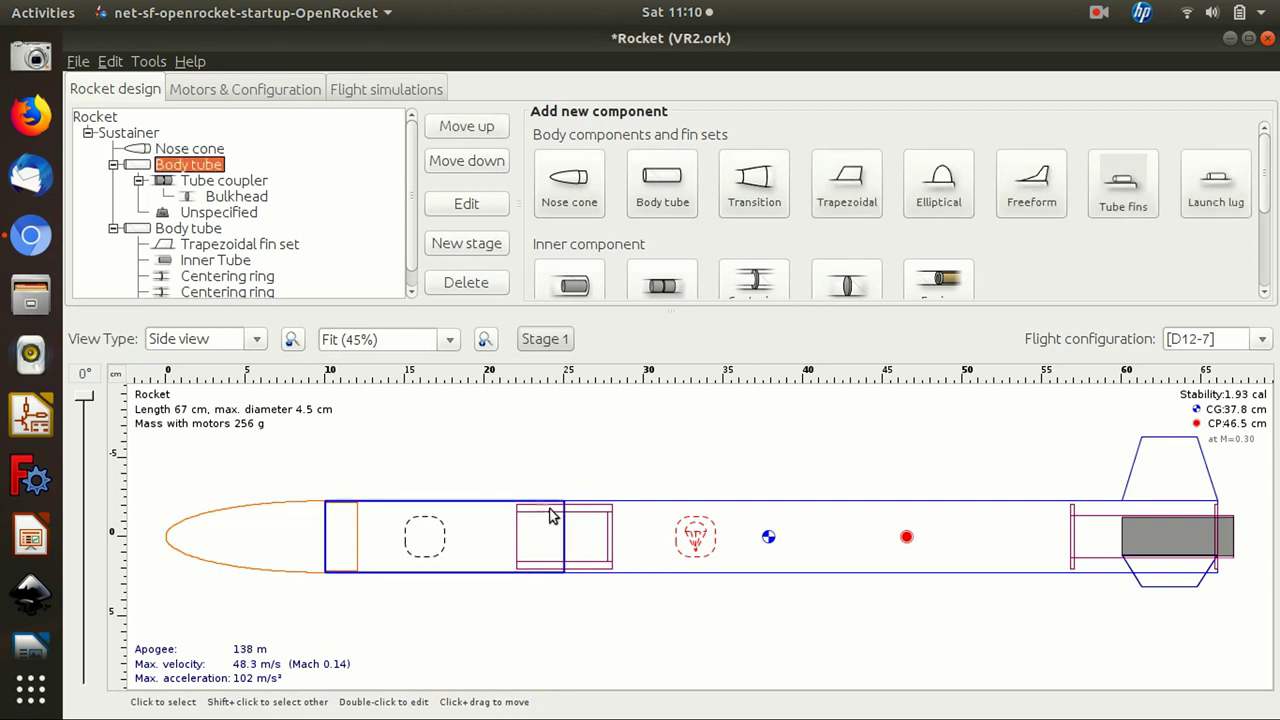
click(608, 520)
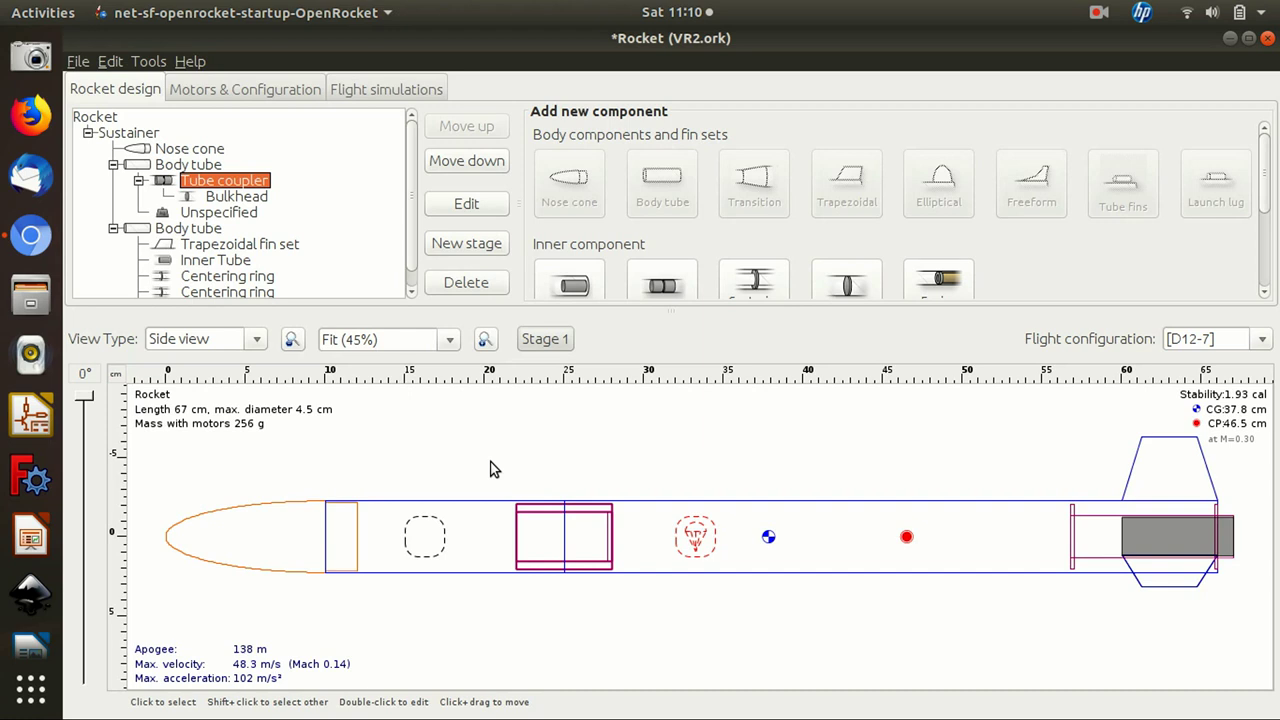
click(261, 504)
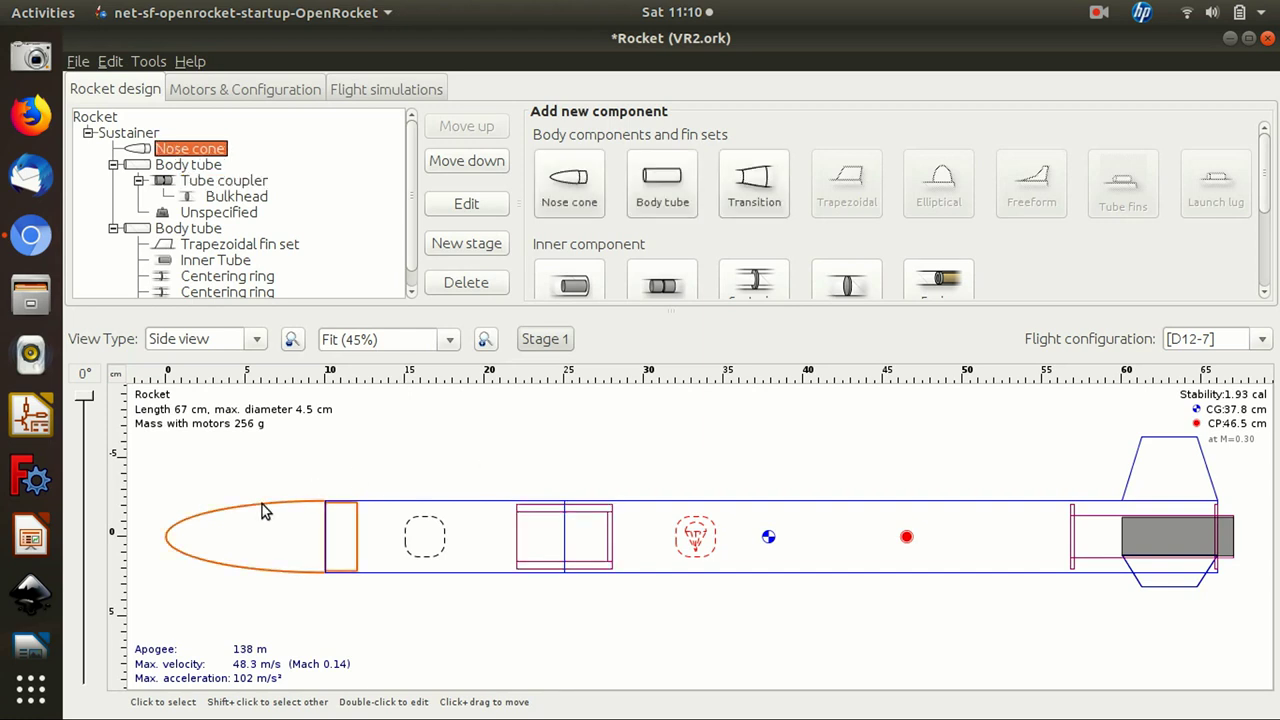
click(593, 512)
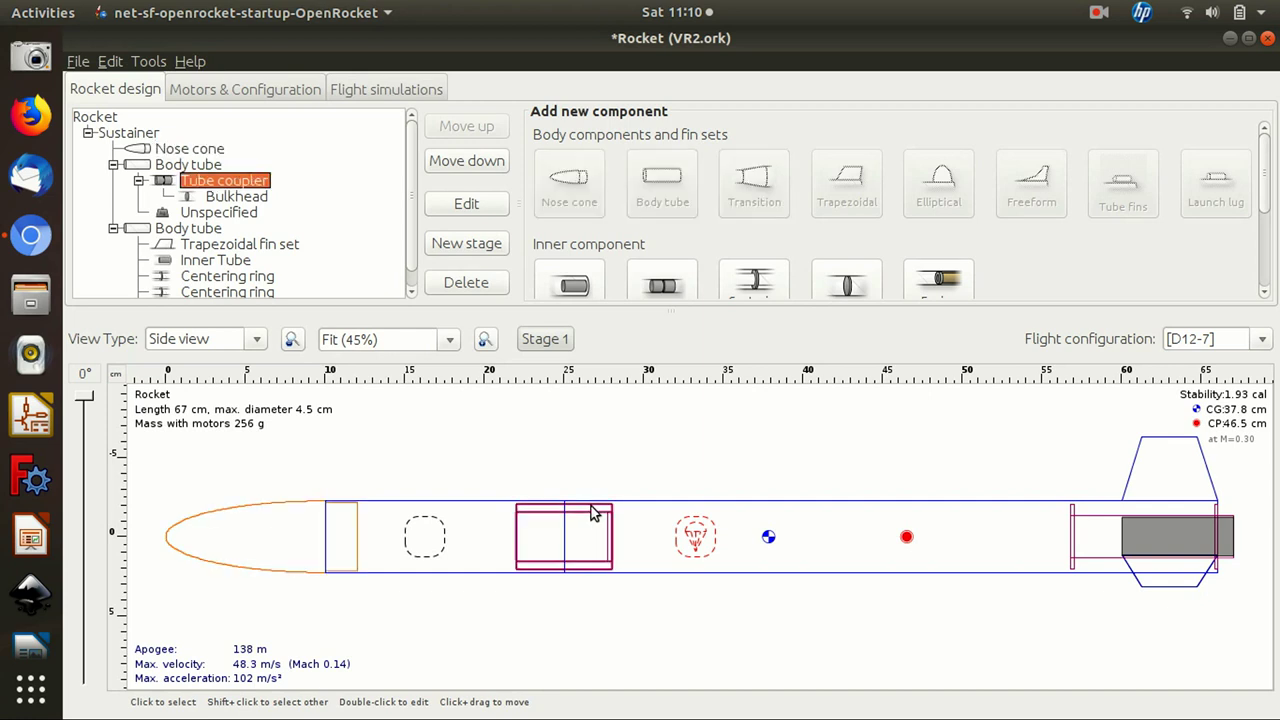
click(249, 507)
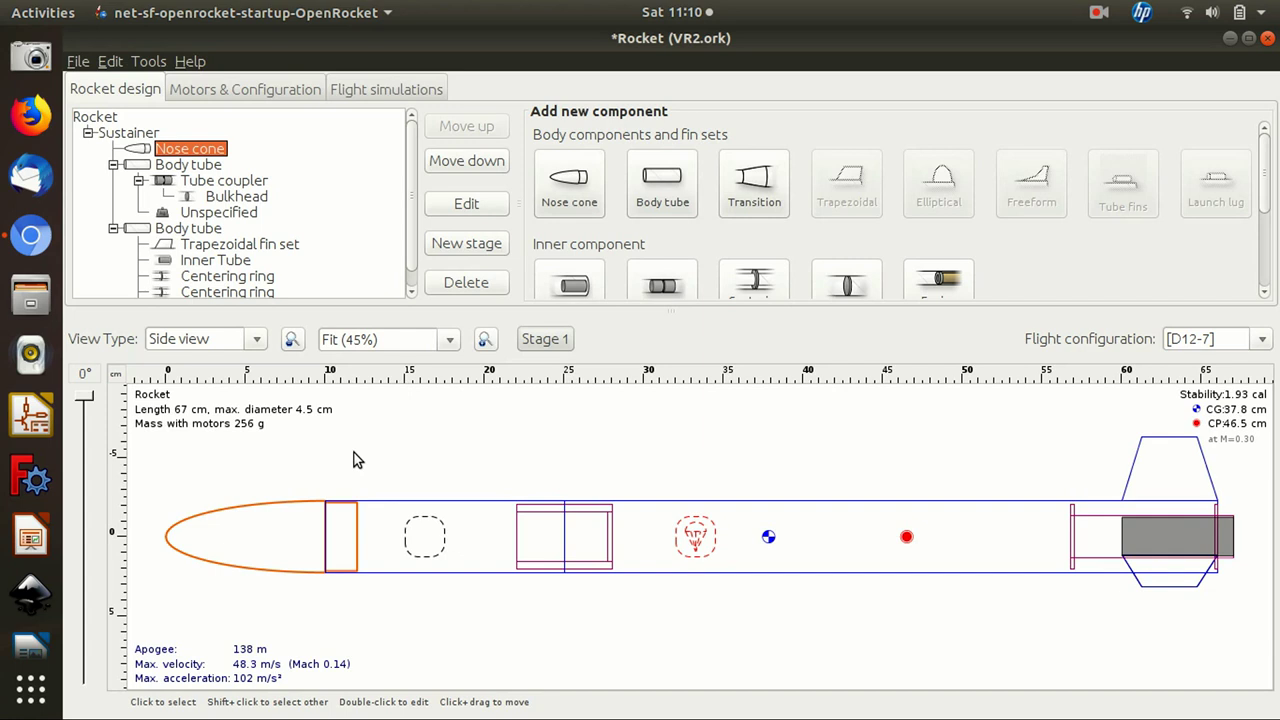
Switch to Chromium and review the RocketryOpenSCAD_Bits repository address, the OpenSCAD home page and its download options per operating system.
key(alt+Tab)
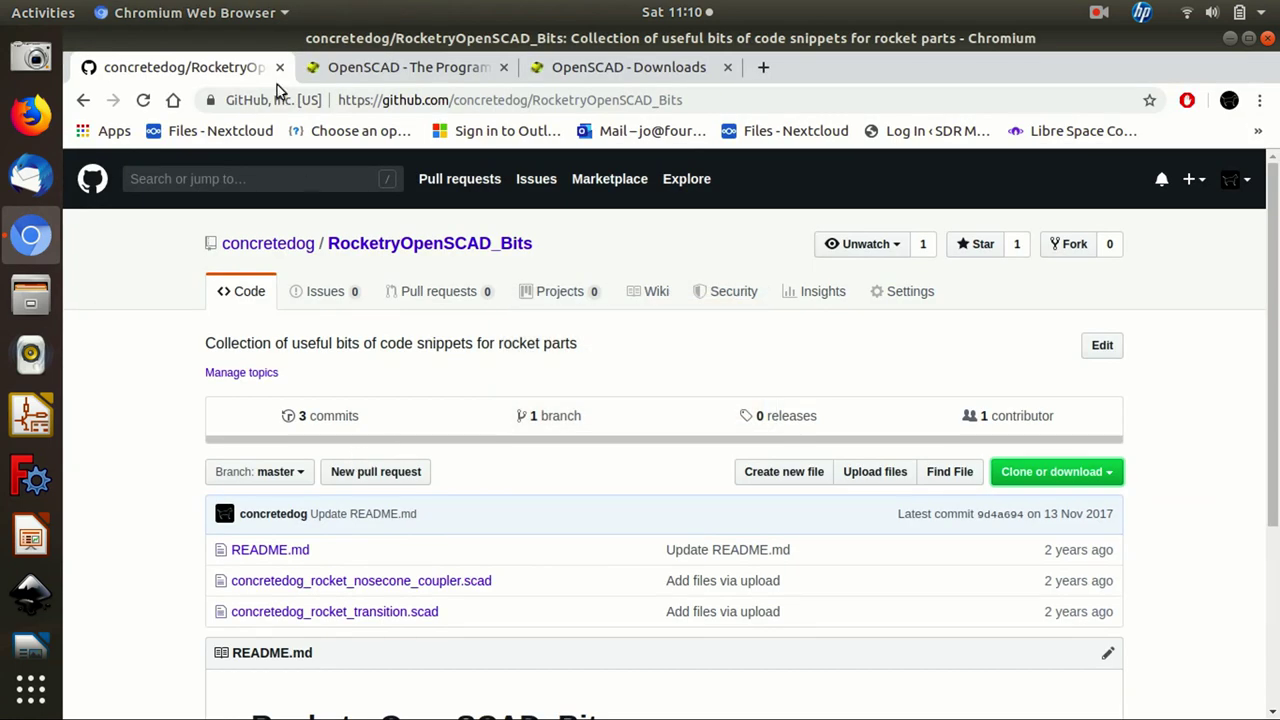
click(493, 100)
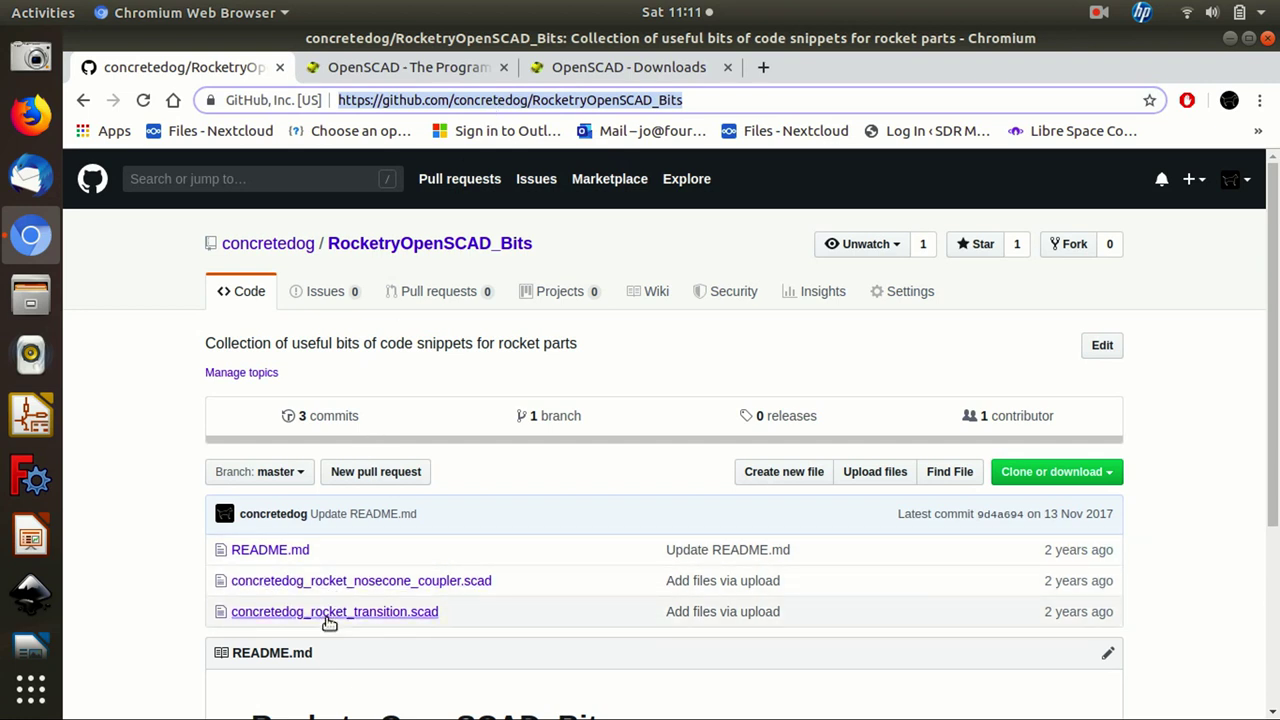
click(418, 67)
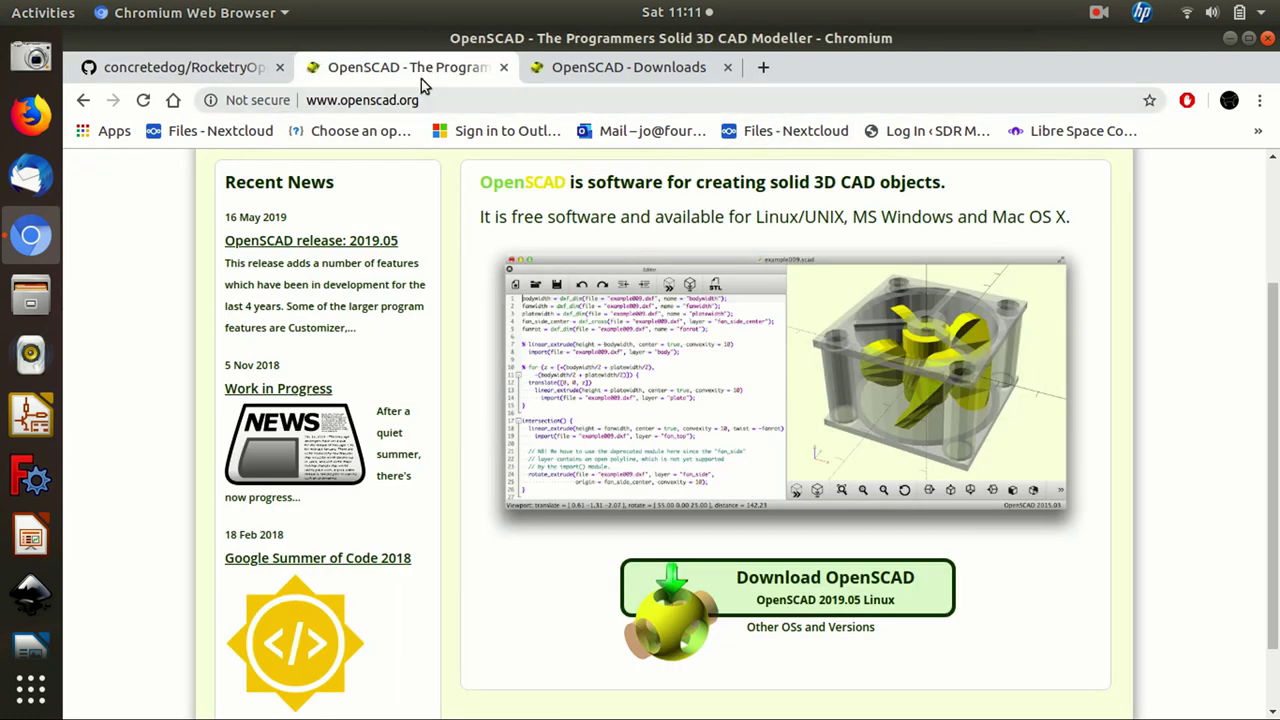
click(371, 101)
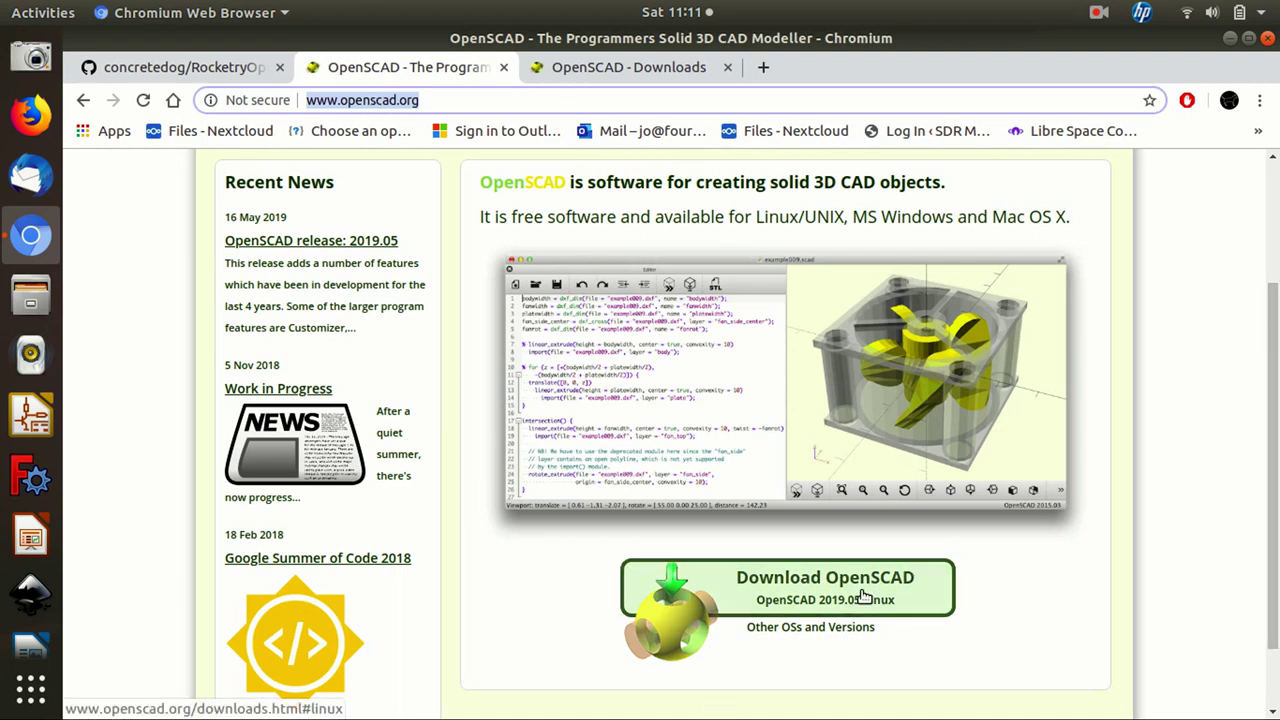
click(705, 66)
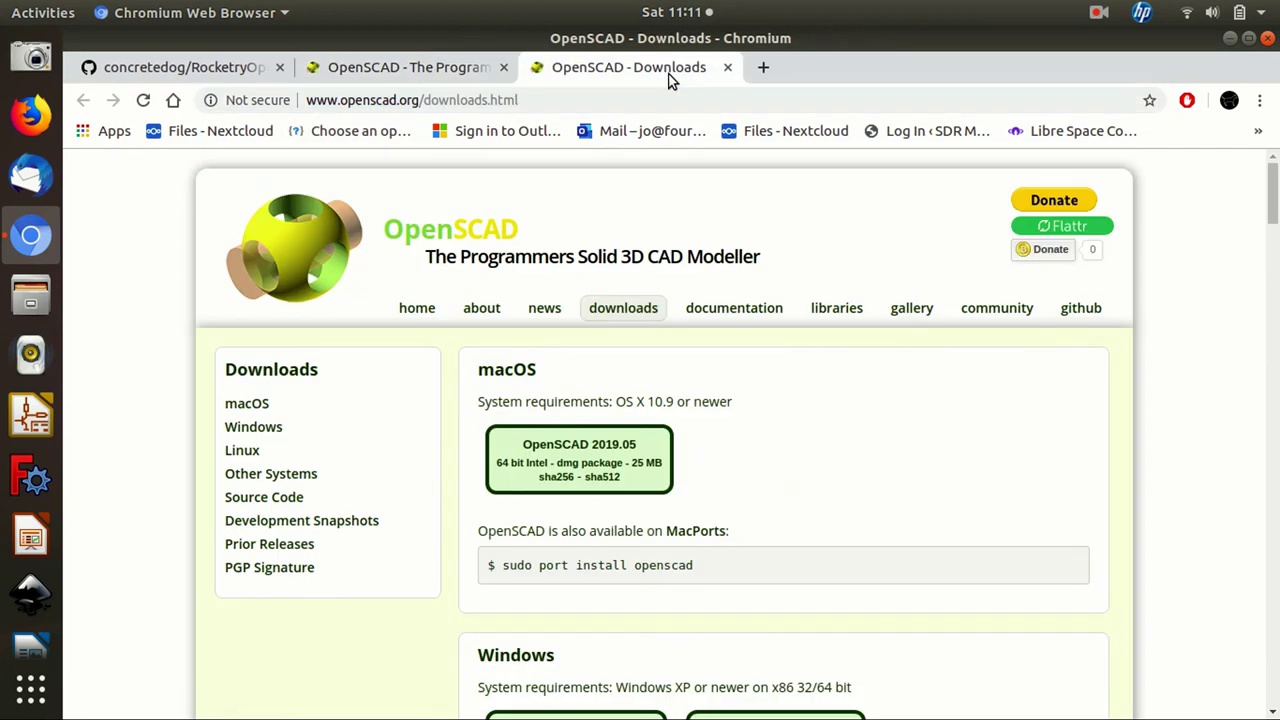
scroll(1262, 243, down, 6)
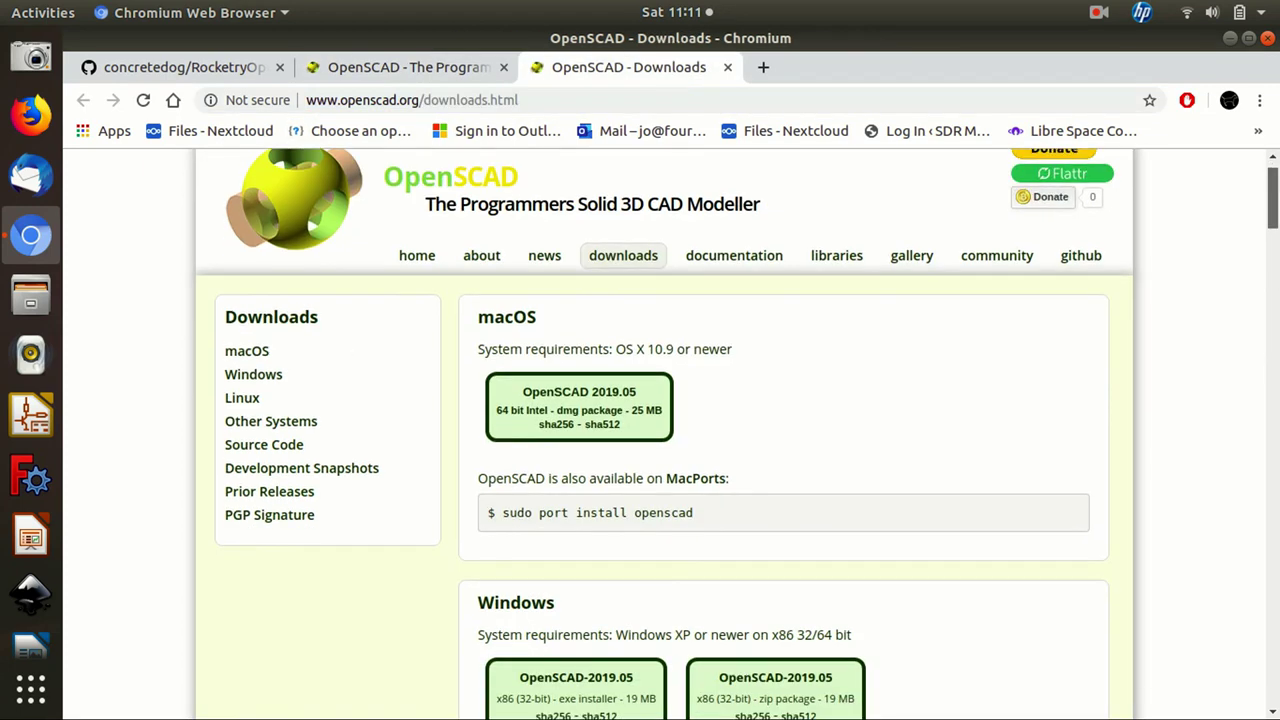
scroll(1250, 280, down, 10)
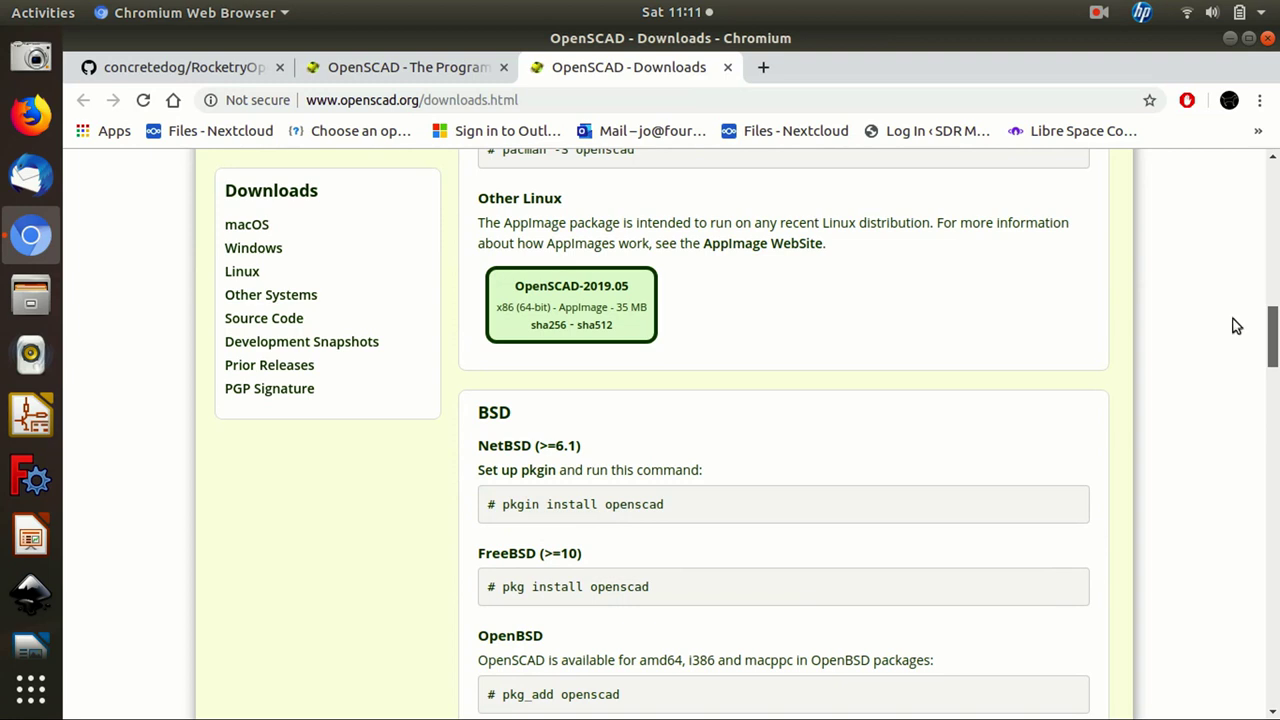
scroll(1230, 365, down, 2)
scroll(1229, 377, up, 20)
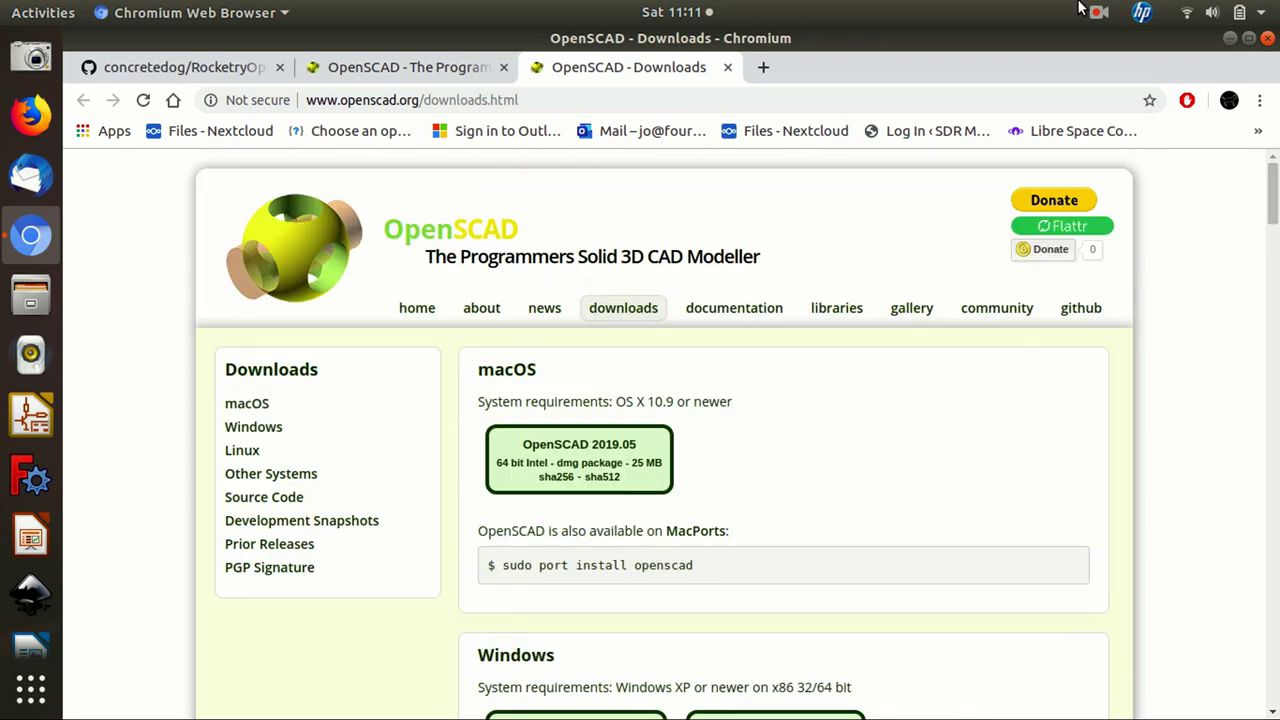
Download the RocketryOpenSCAD_Bits repository from GitHub as a ZIP archive.
click(207, 72)
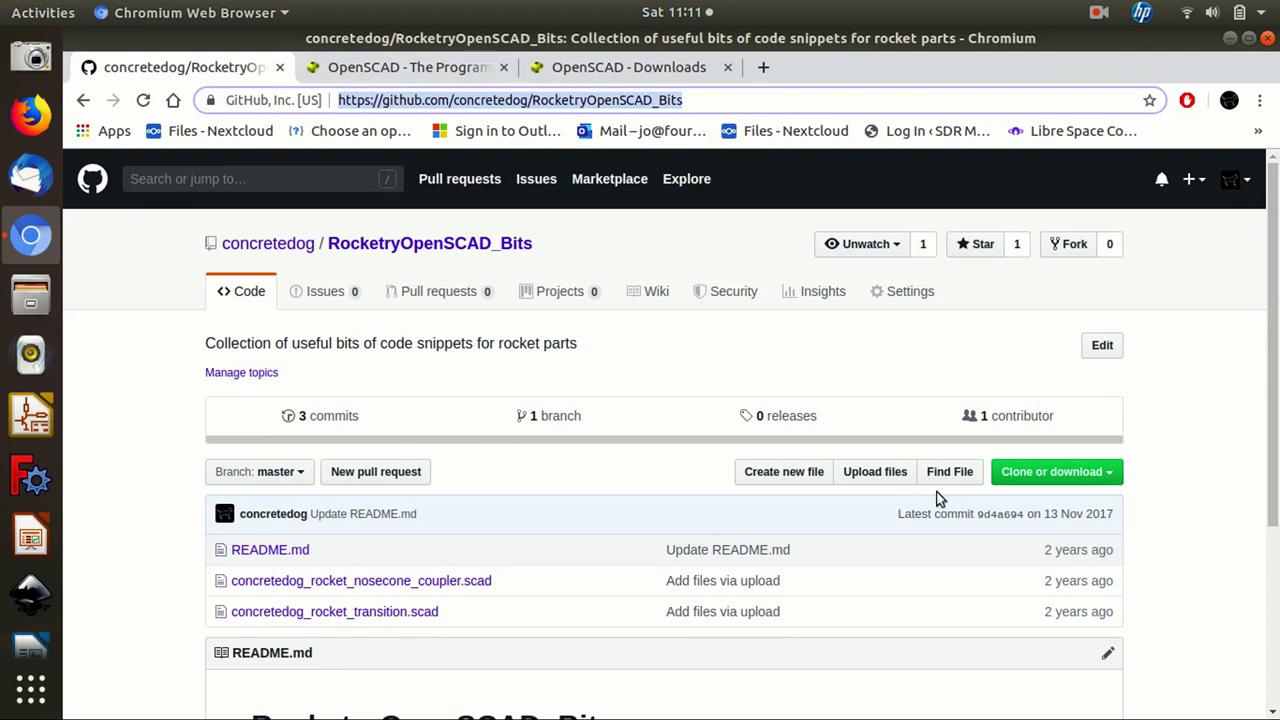
click(1051, 479)
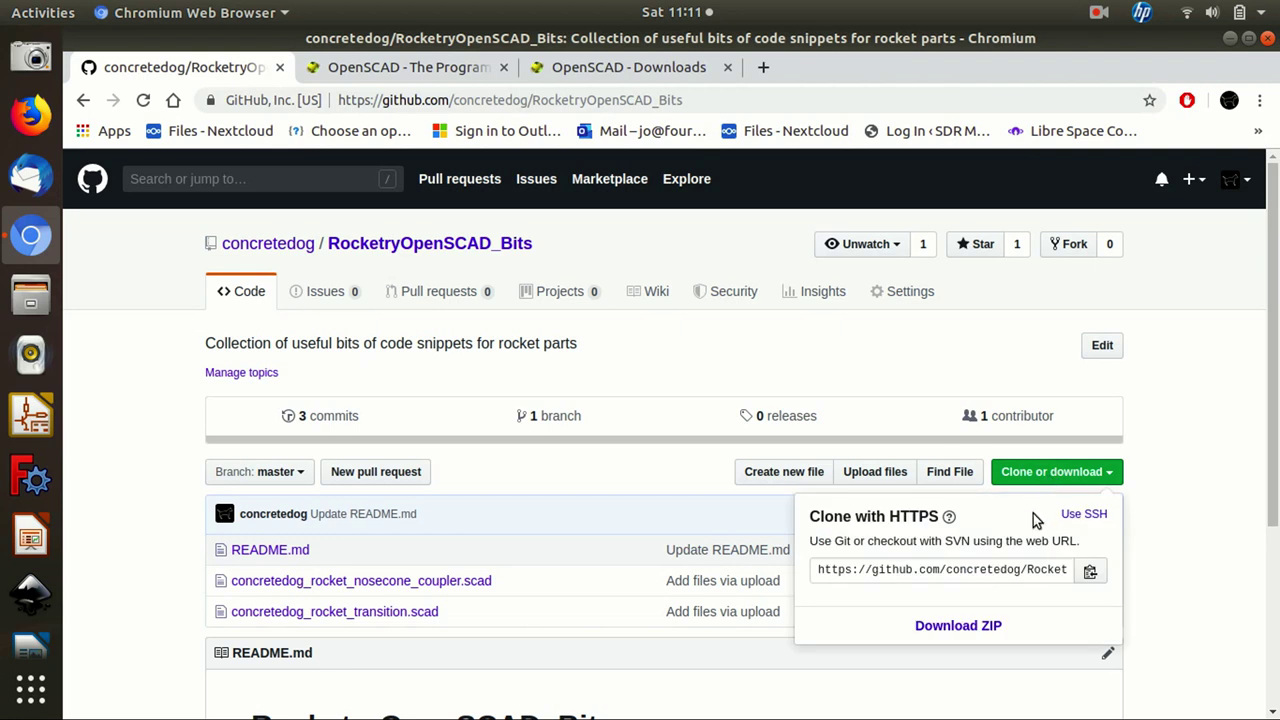
click(950, 622)
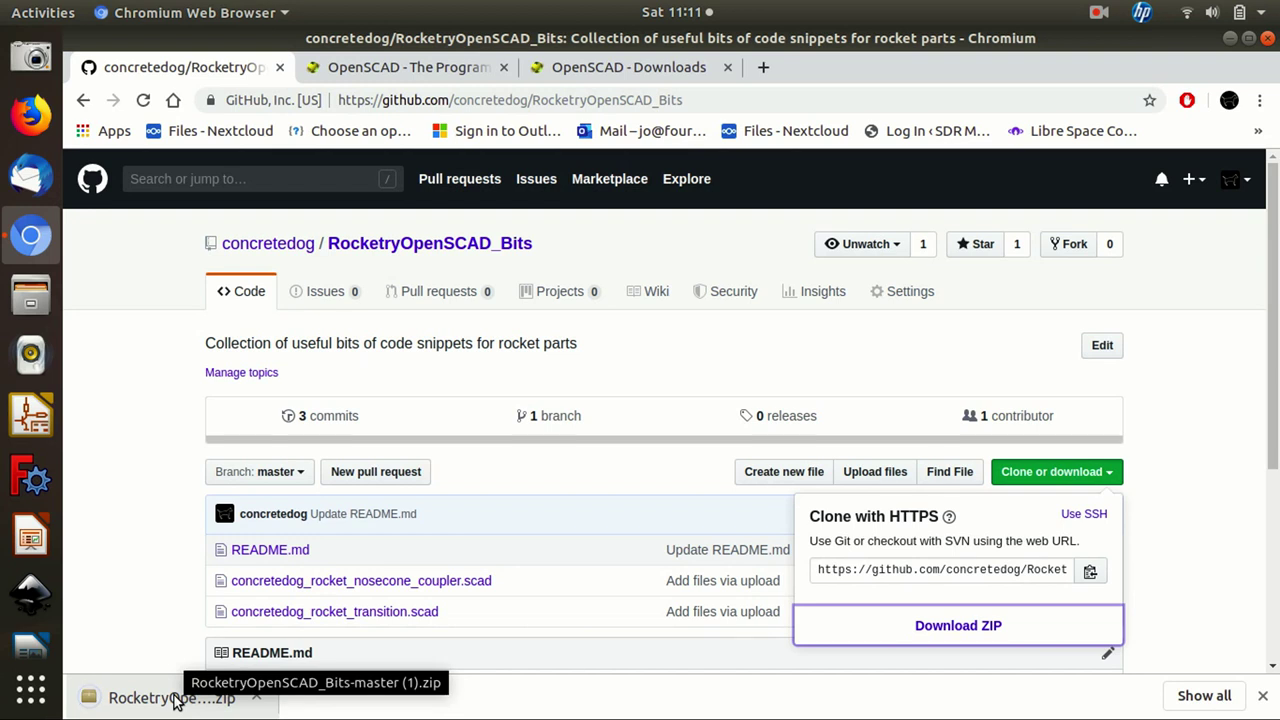
Open the downloaded archive's RocketryOpenSCAD_Bits-master folder, show the full file names and open concretedog_rocket_nosecone_coupler.scad in OpenSCAD.
click(172, 698)
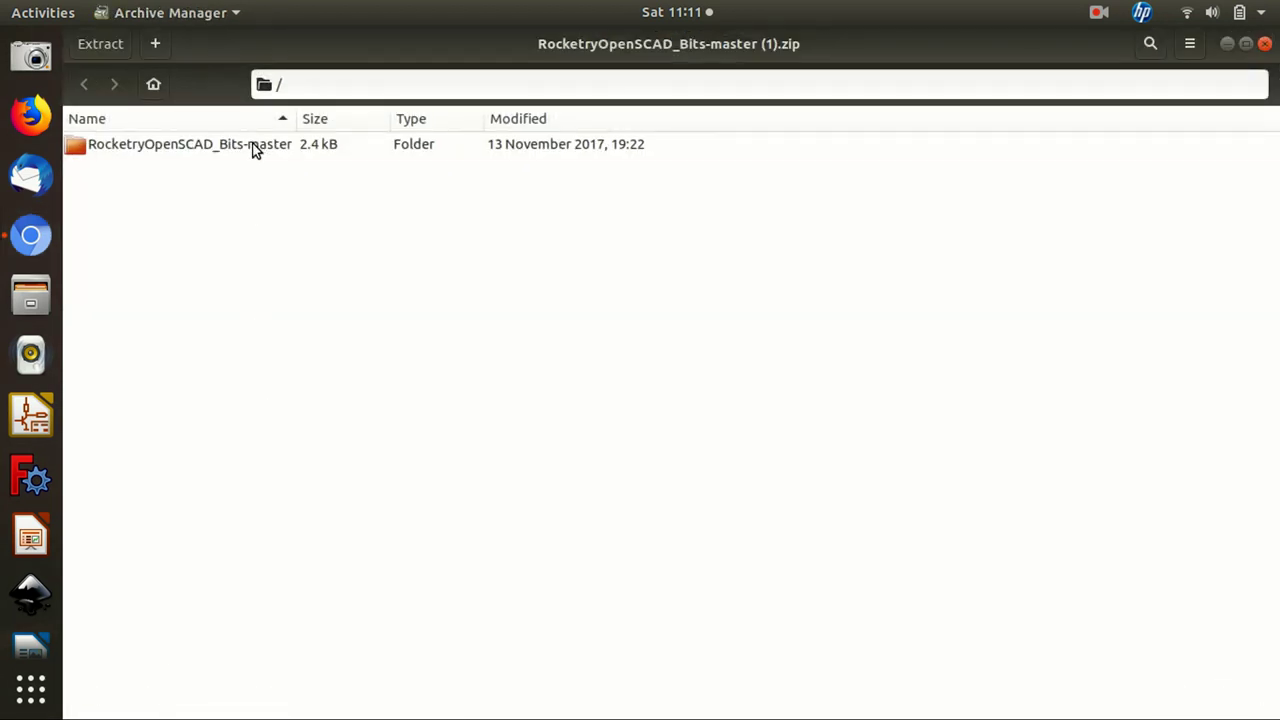
double_click(253, 145)
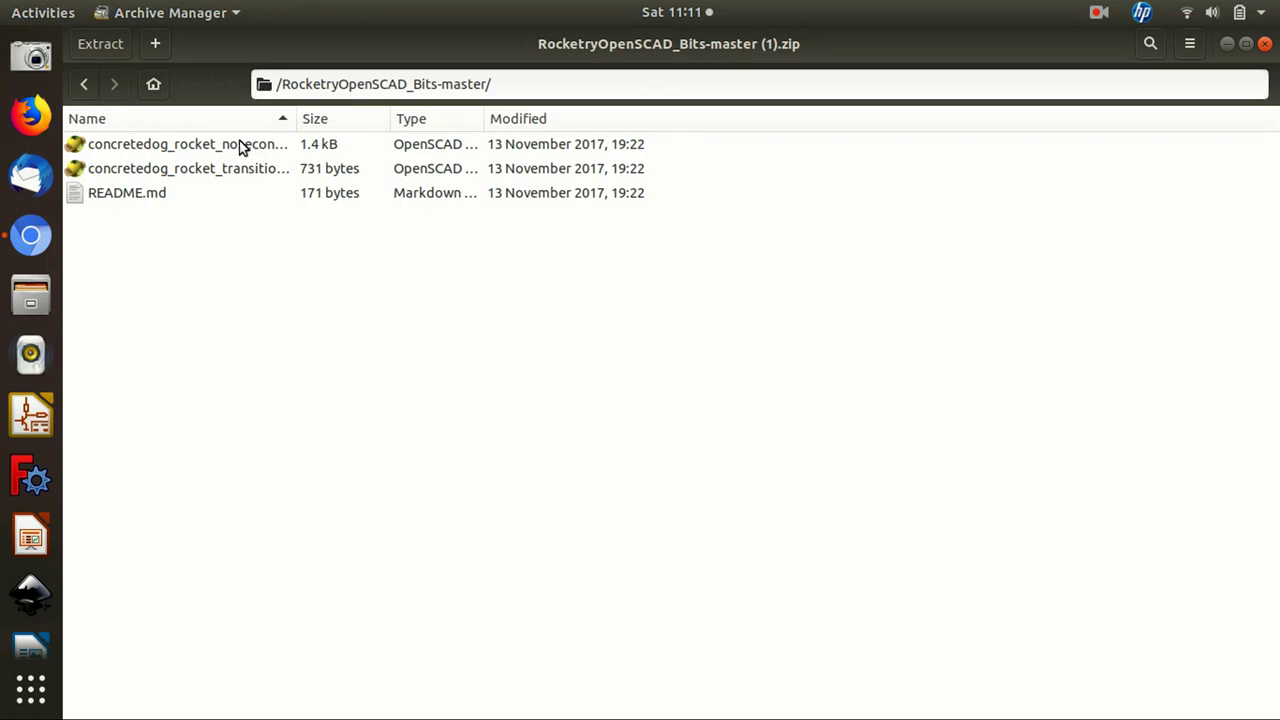
drag(296, 119, 386, 157)
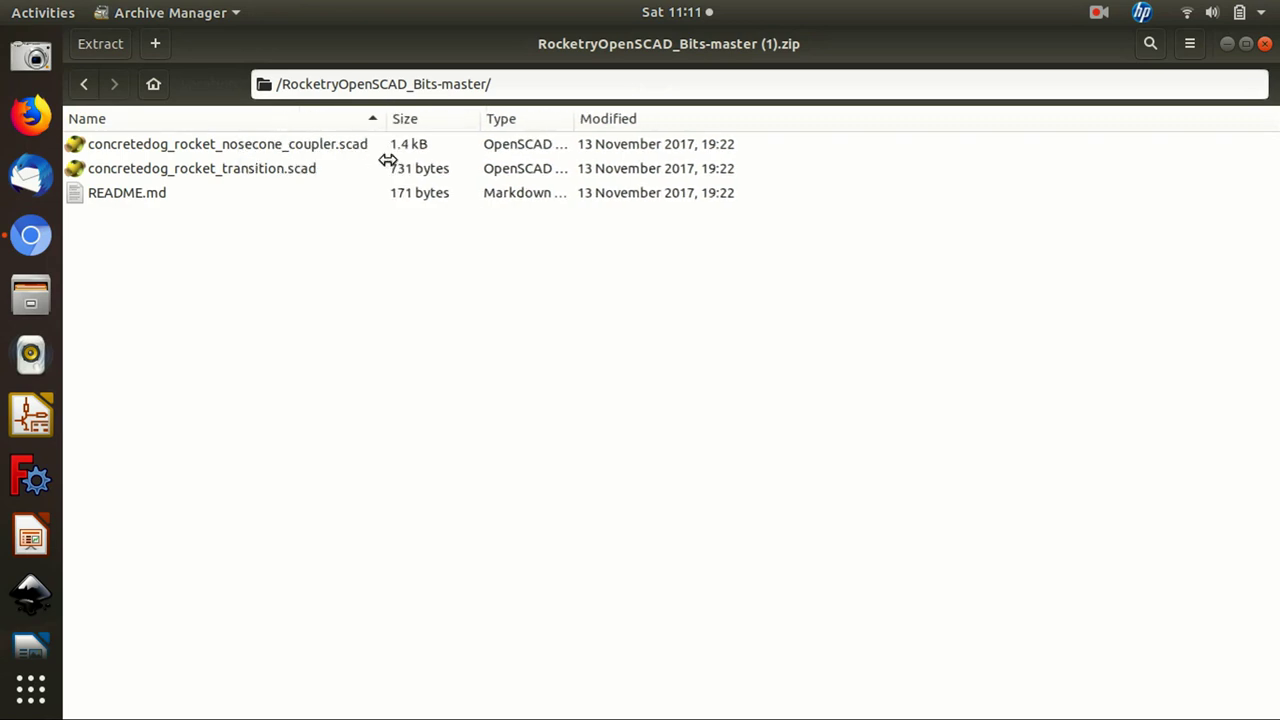
double_click(255, 146)
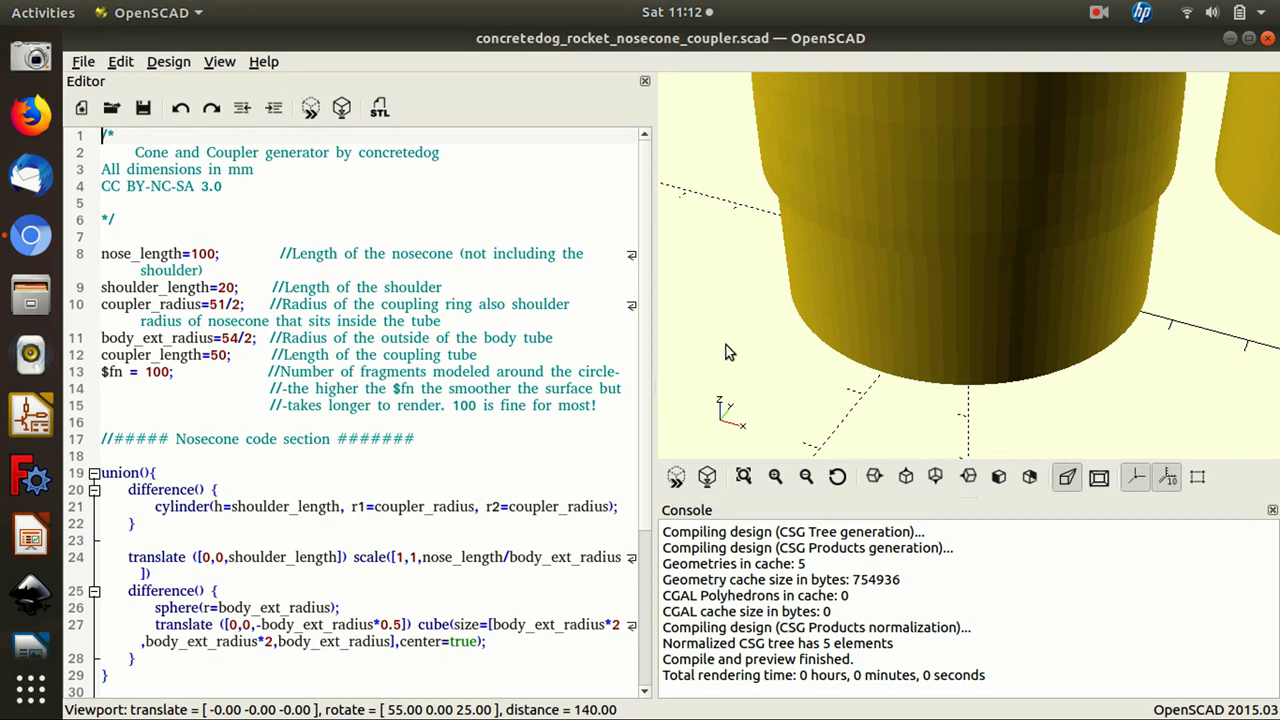
Inspect the whole nose cone and coupler in the 3D preview from above and from the side.
scroll(728, 350, down, 5)
scroll(726, 345, down, 5)
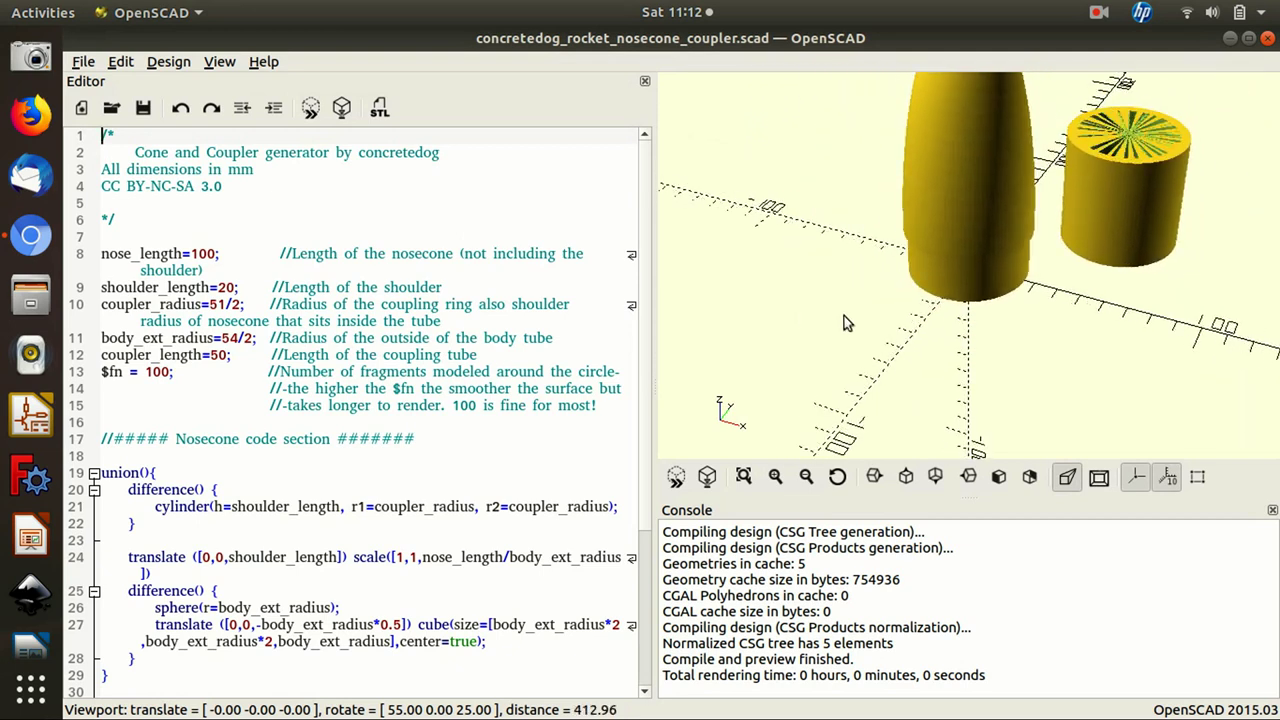
drag(1089, 338, 1092, 369)
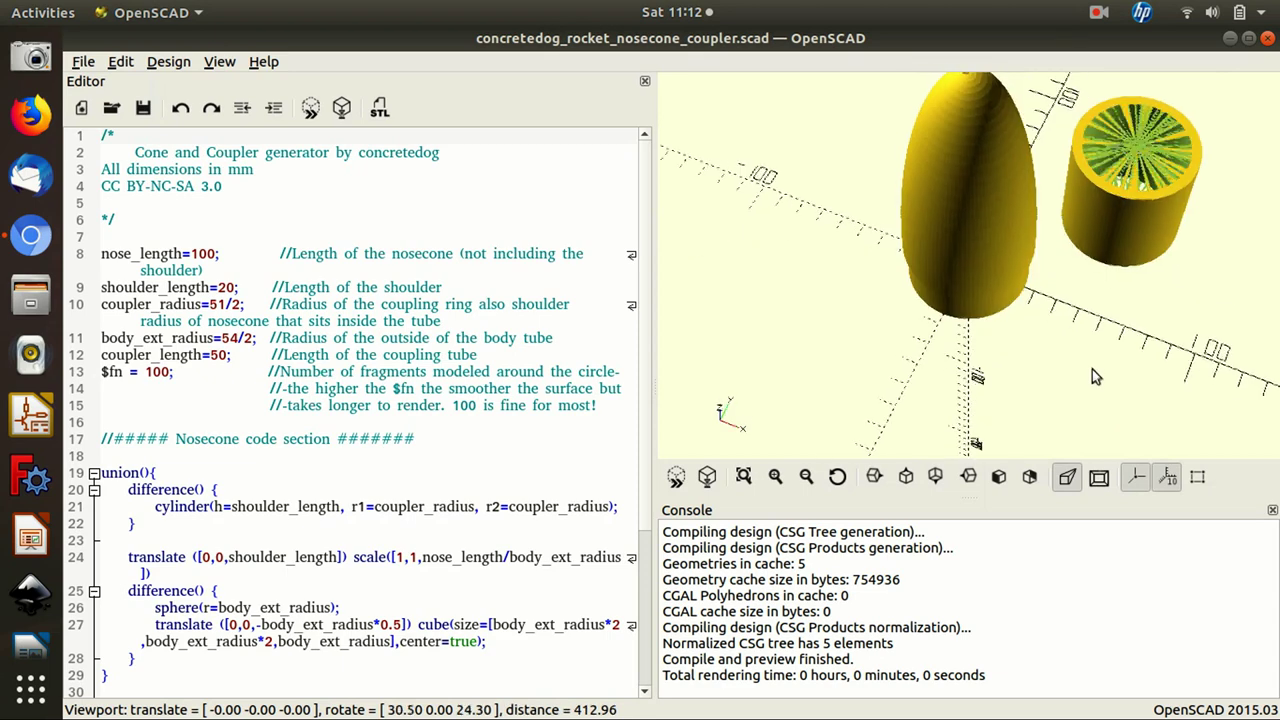
scroll(816, 338, down, 2)
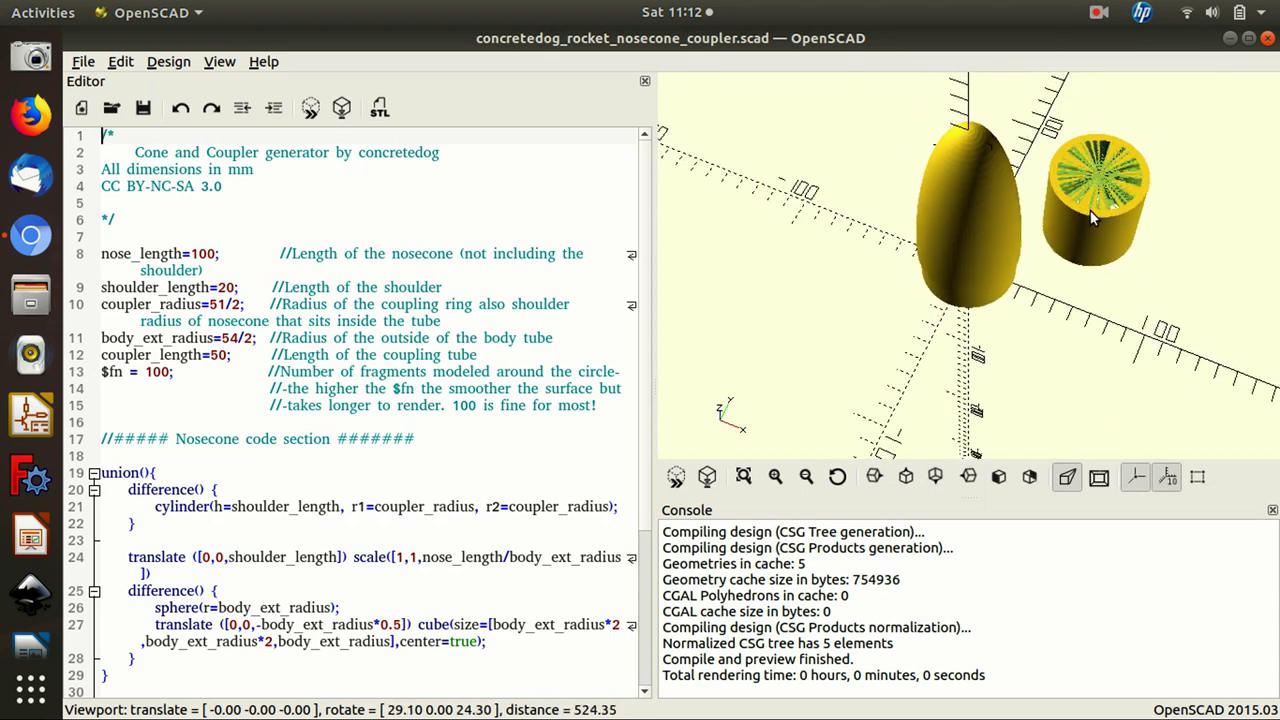
drag(982, 274, 986, 228)
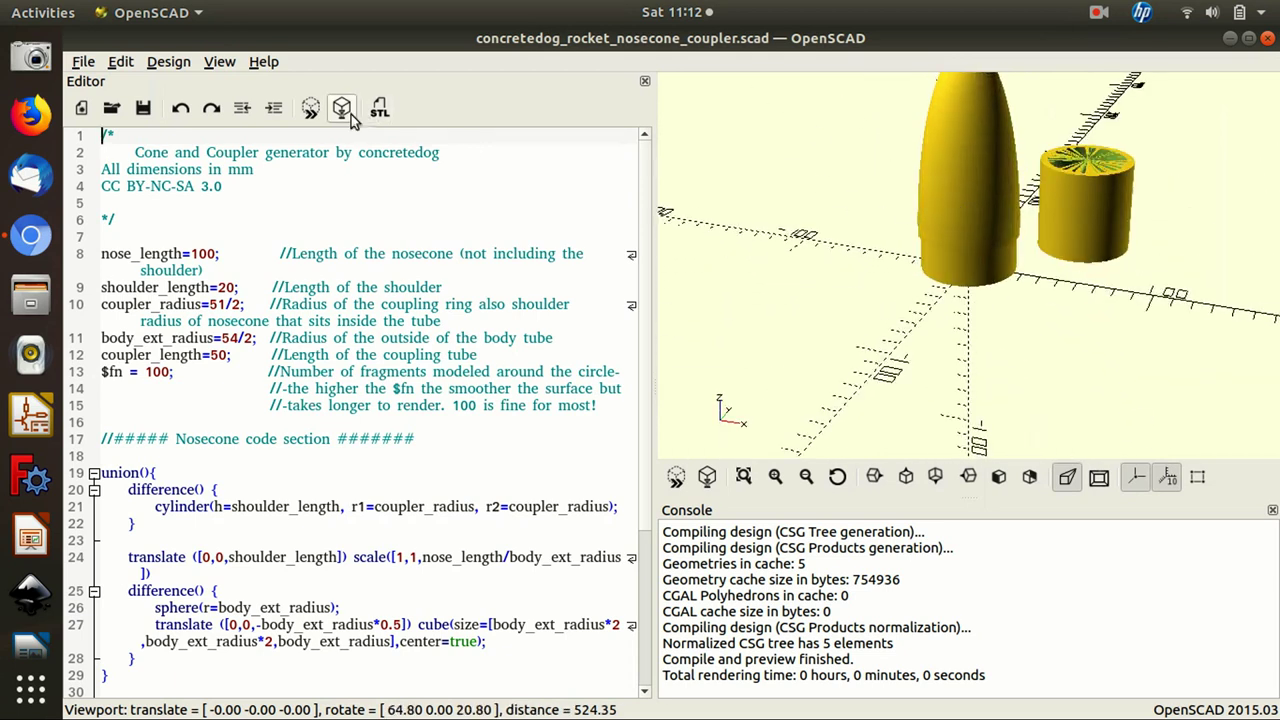
Review the dimension variables at the start of the script, from nose_length through $fn and its comments.
click(201, 262)
double_click(204, 254)
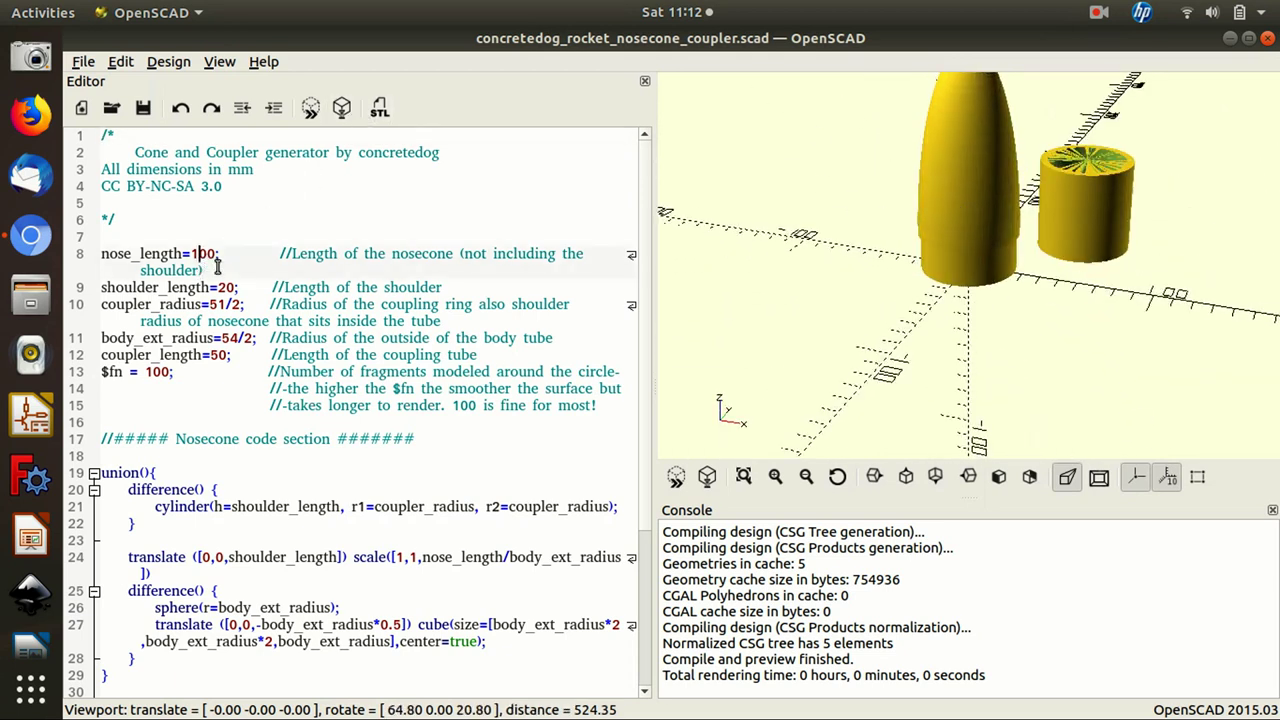
key(Down)
key(Down)
key(Down)
key(Down)
key(Down)
key(Down)
key(Down)
key(Down)
key(Down)
key(Down)
key(Down)
key(Down)
key(Down)
key(Down)
key(Down)
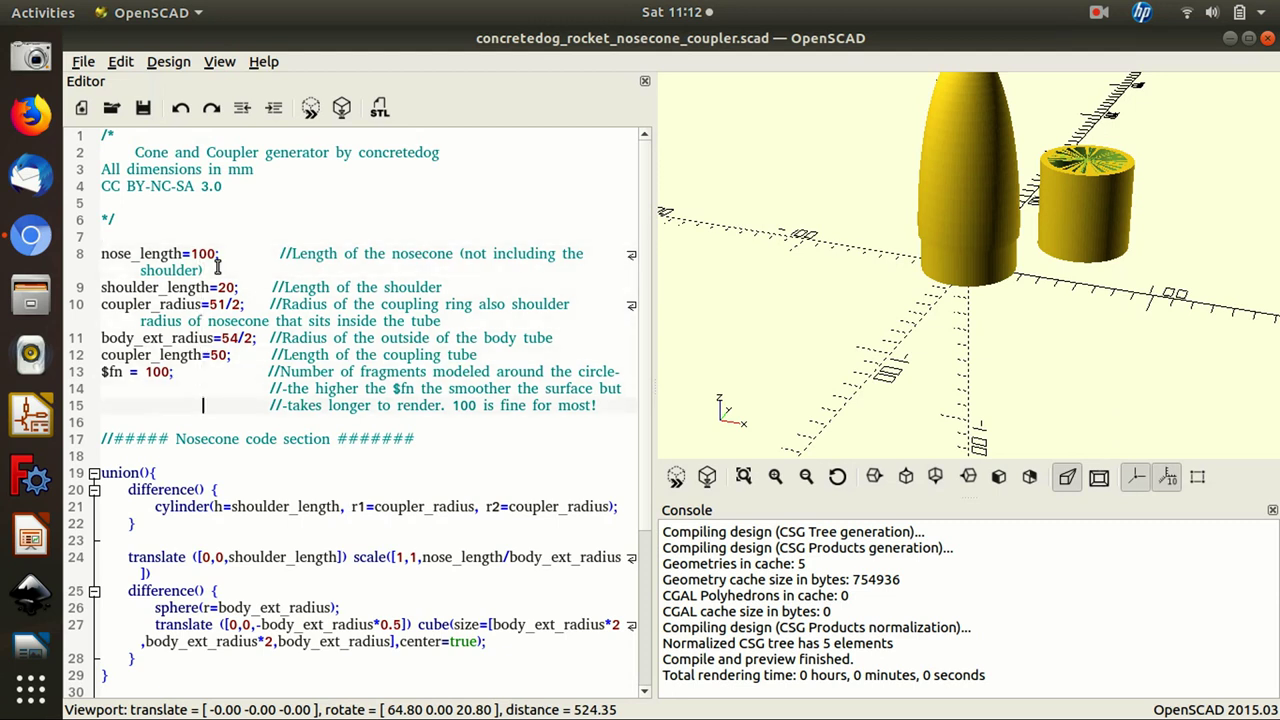
key(Up)
key(Up)
key(Up)
key(Up)
key(Up)
key(Up)
key(Up)
key(Up)
key(Up)
key(Up)
key(Up)
key(Up)
key(Up)
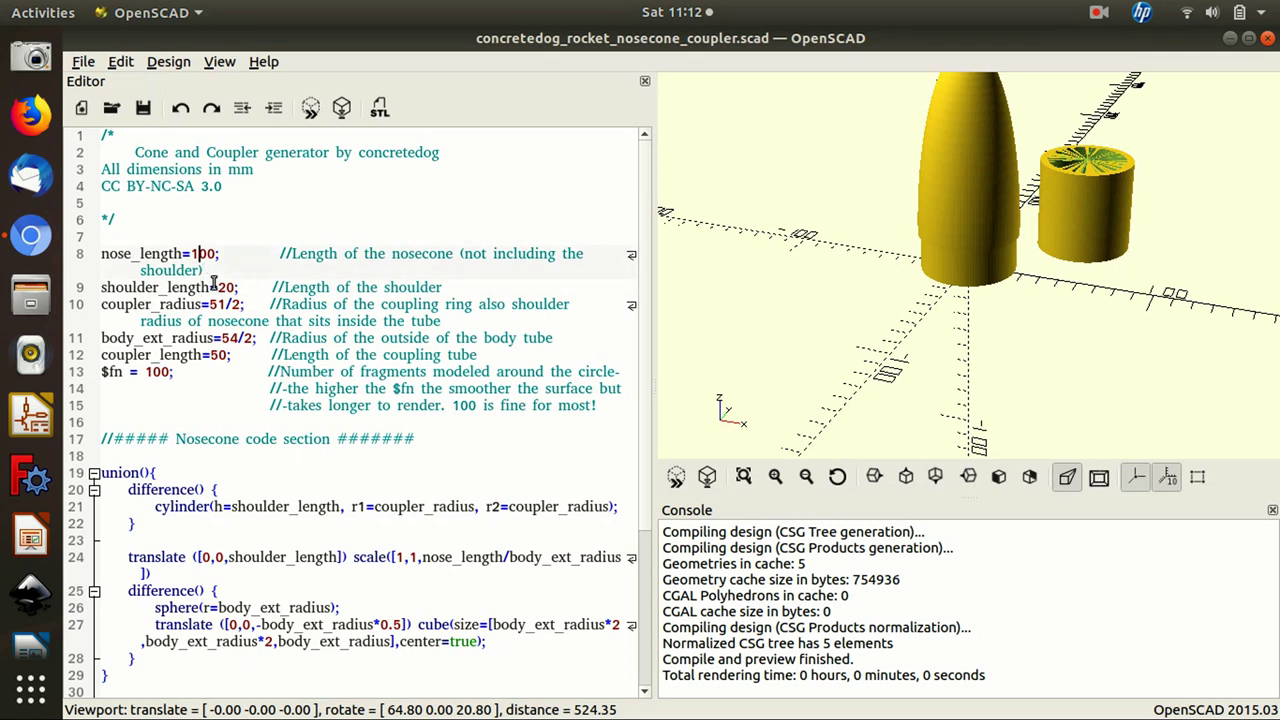
Examine the nose_length and shoulder_length variables and compare them with the nose cone's shoulder in a level side view.
key(Down)
key(Down)
key(Down)
key(Down)
key(Down)
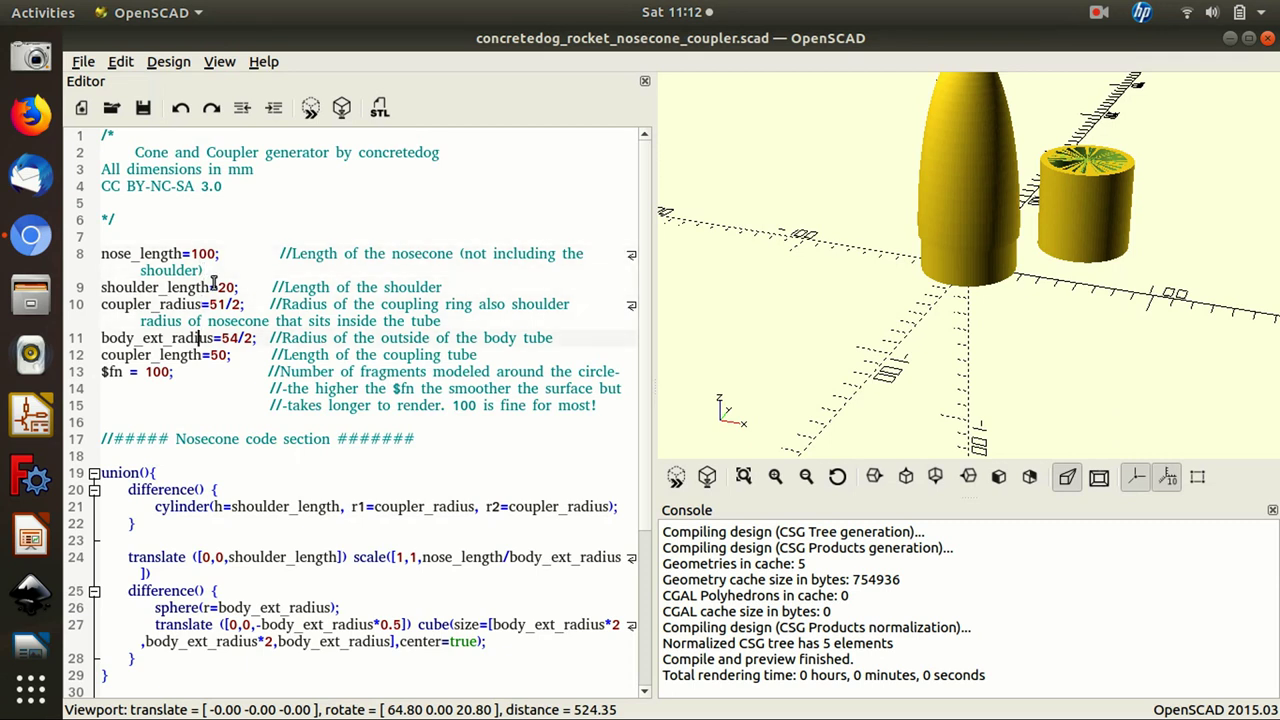
key(Up)
key(Up)
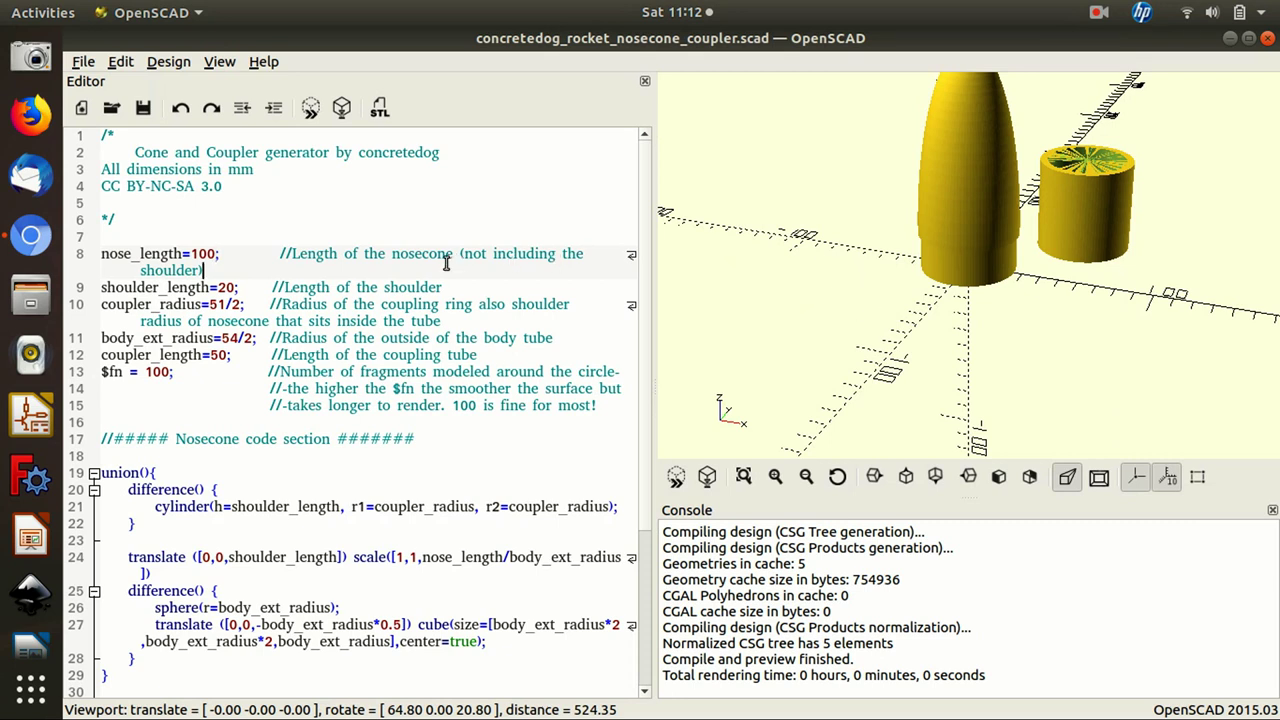
key(Down)
key(Down)
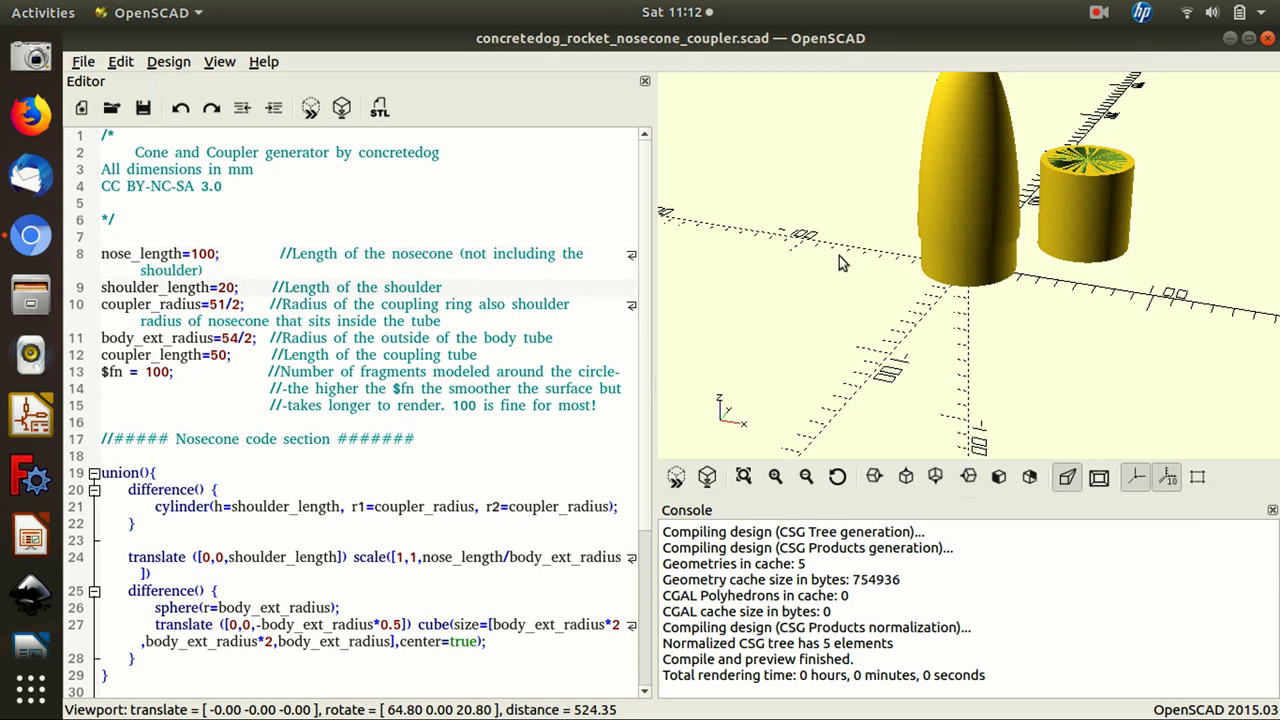
drag(931, 253, 930, 186)
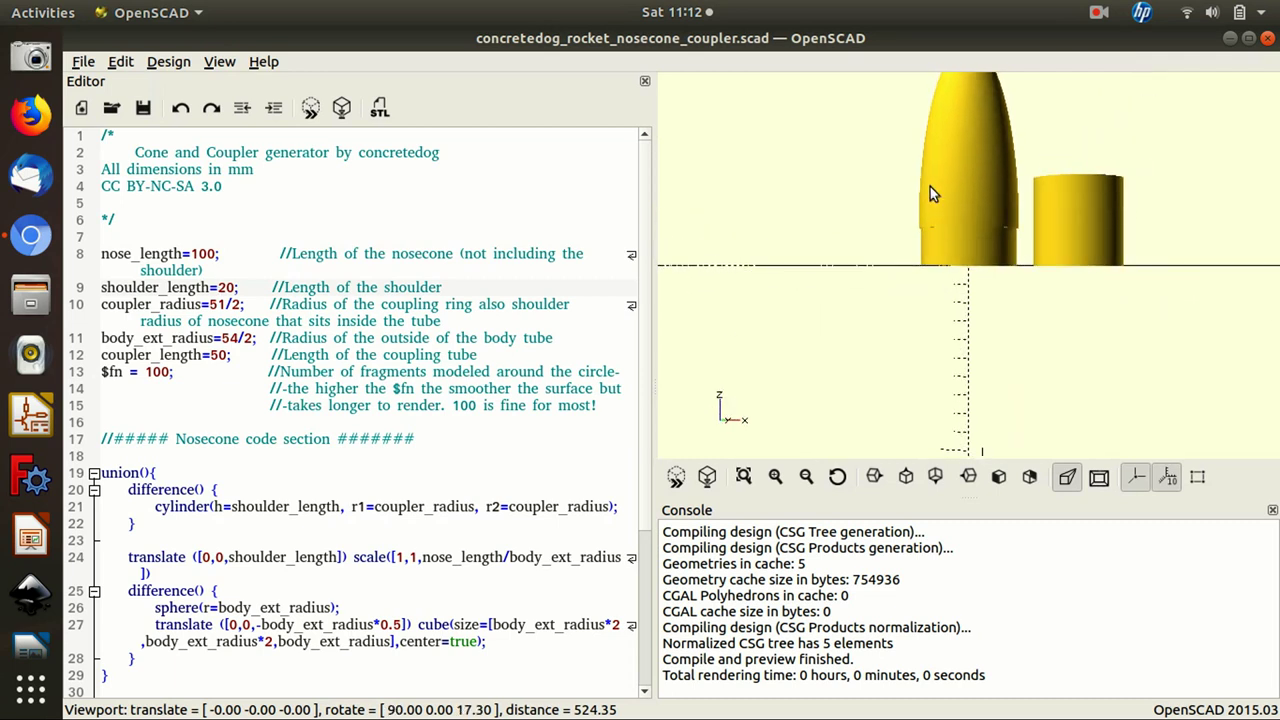
Examine the coupler_radius and body_ext_radius definitions, which are written as diameters divided by 2.
double_click(235, 305)
drag(228, 310, 210, 308)
double_click(255, 305)
key(Left)
key(Left)
key(Left)
key(Down)
key(Down)
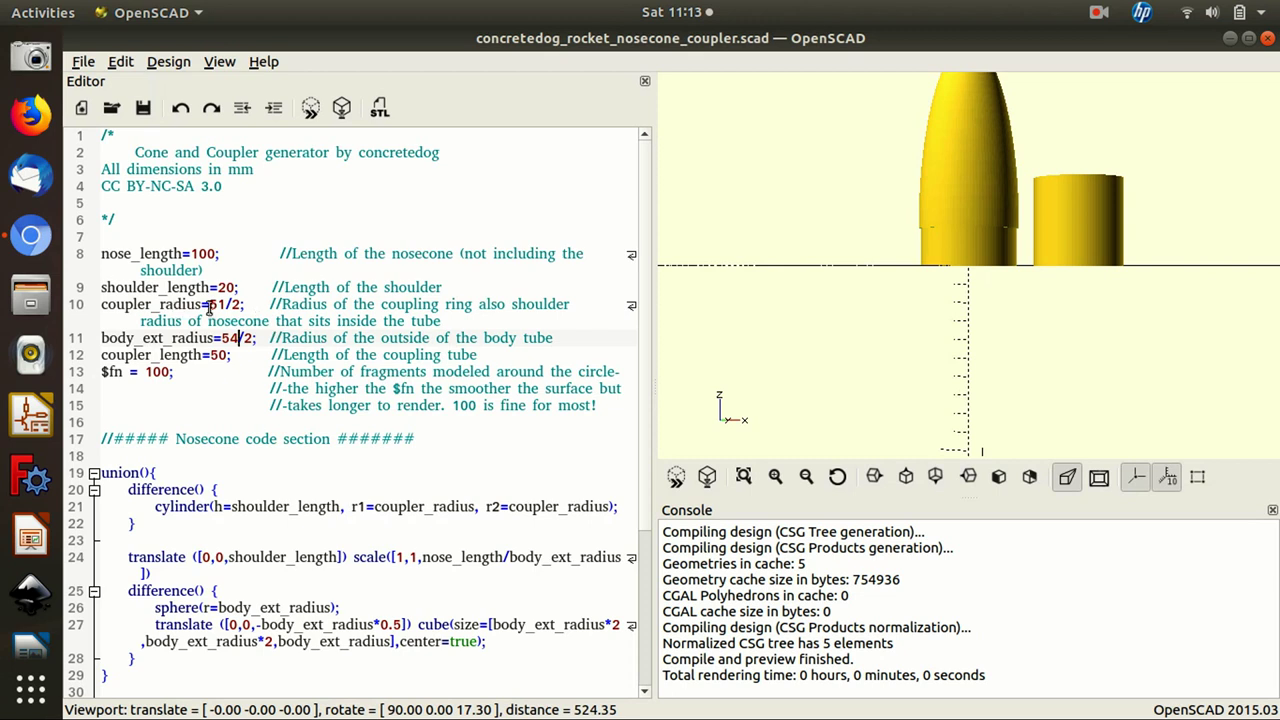
key(Up)
key(Up)
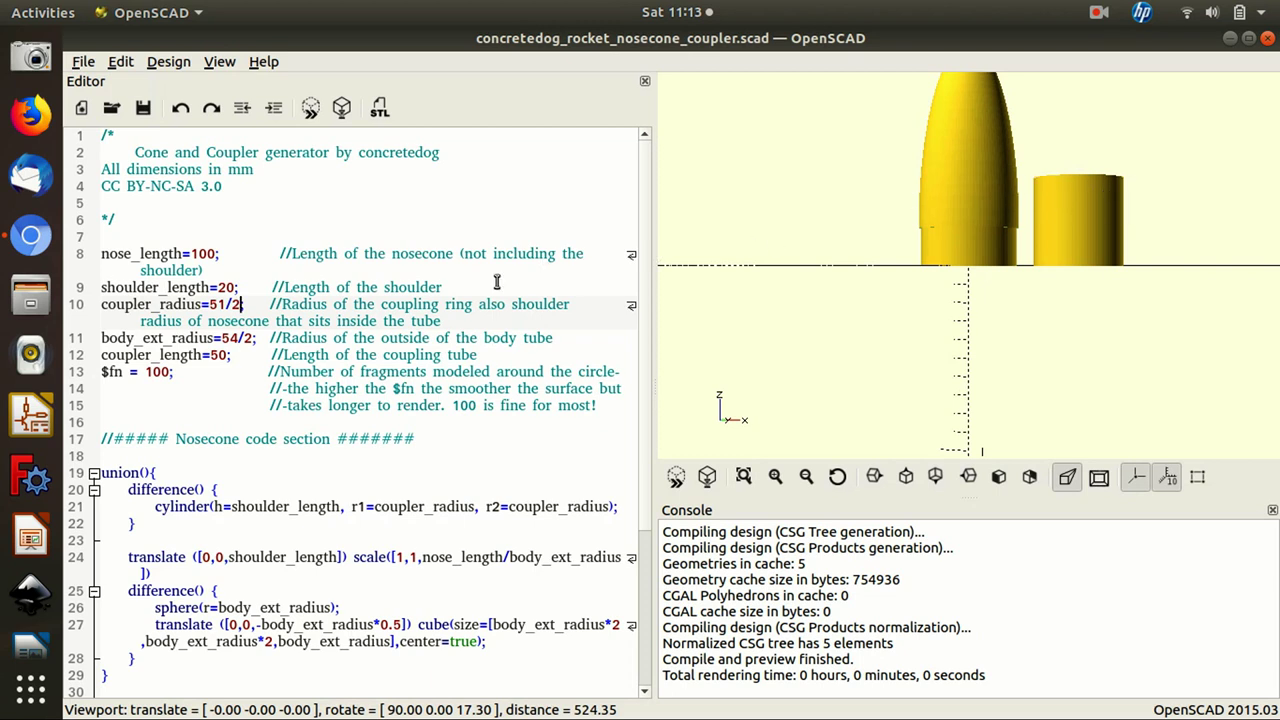
Set coupler_length to 70 in the dimension variables and refresh the 3D preview.
key(Down)
key(Down)
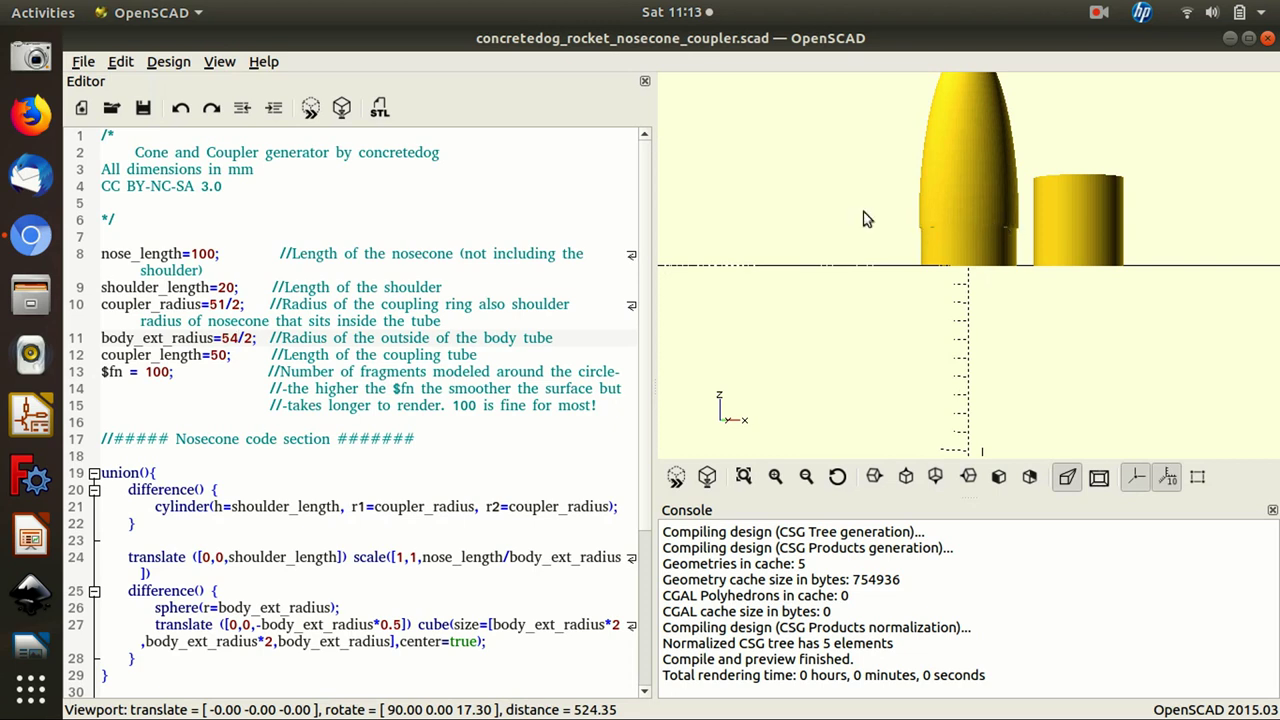
click(245, 358)
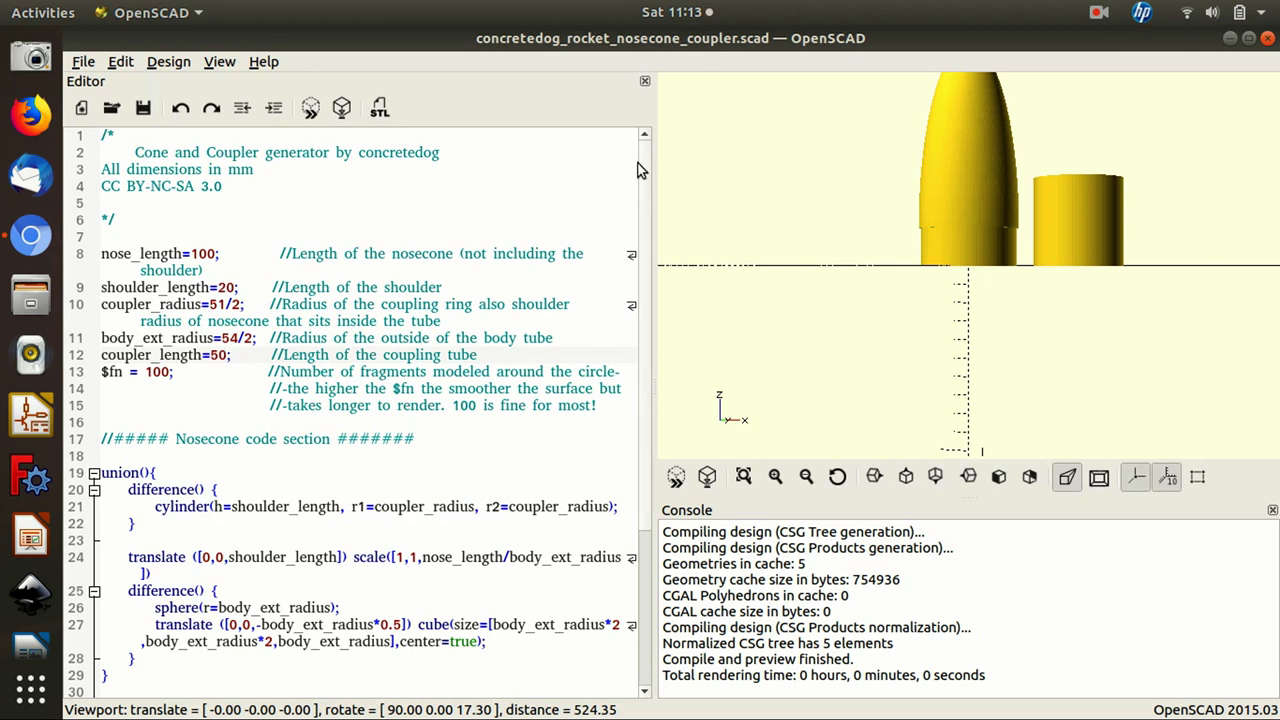
key(BackSpace)
key(BackSpace)
key(BackSpace)
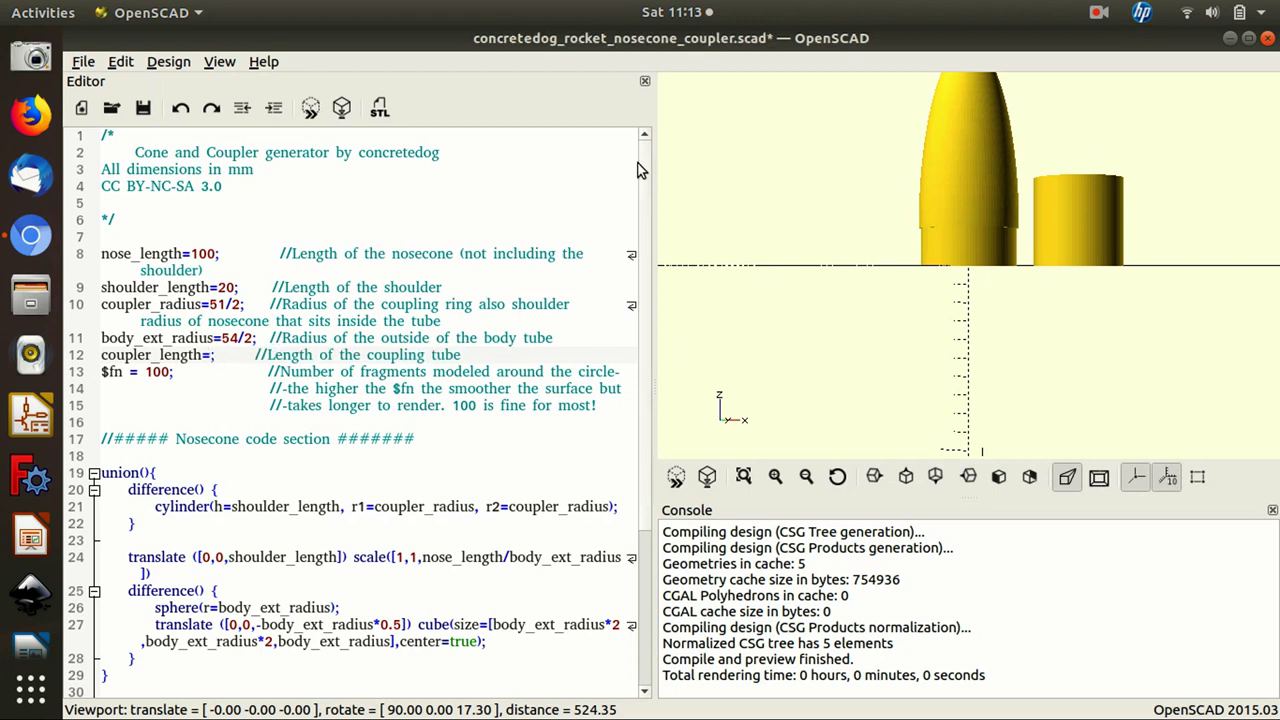
text(70)
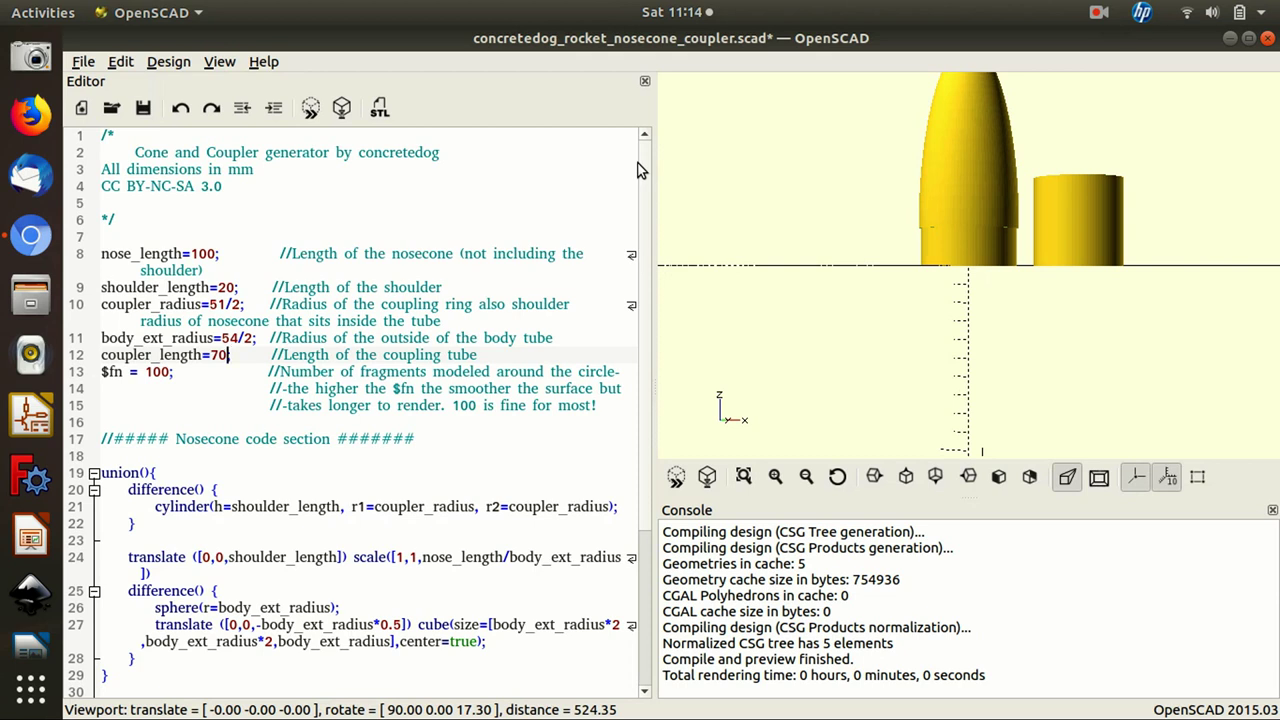
key(F5)
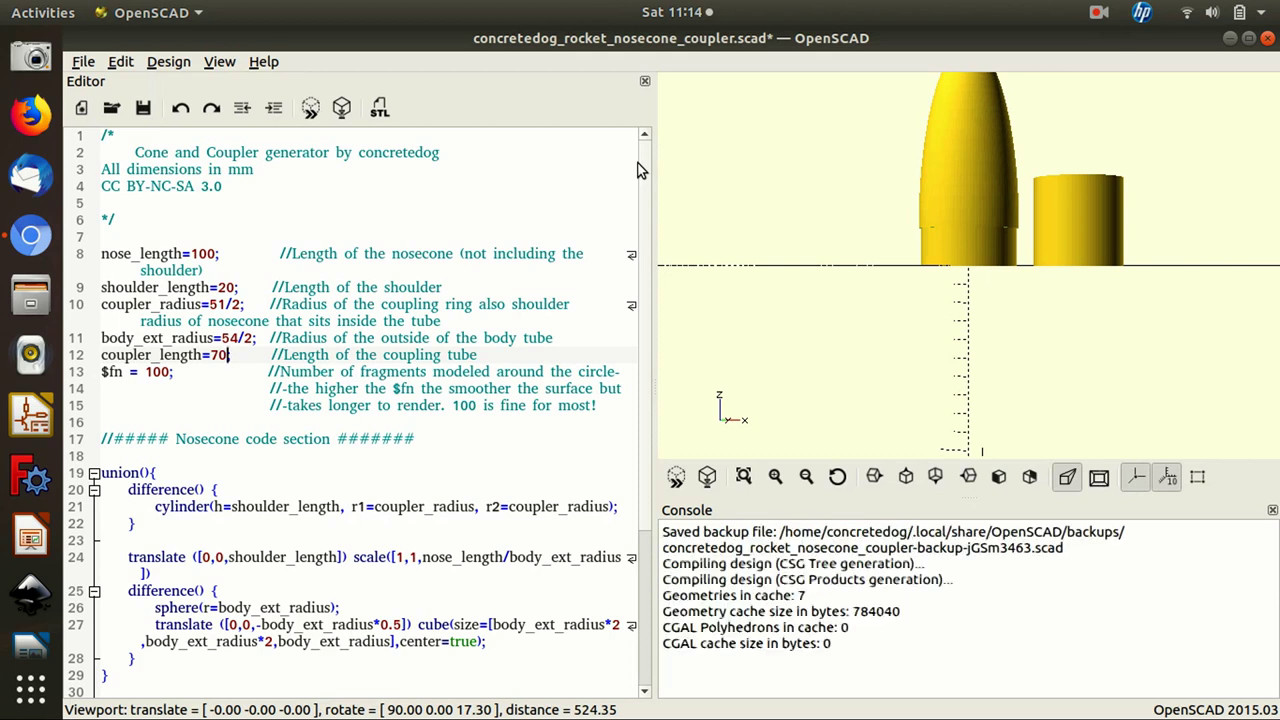
Inspect the lengthened coupler tube and its open ends beside the nose cone from above, the side and below.
drag(1079, 287, 997, 347)
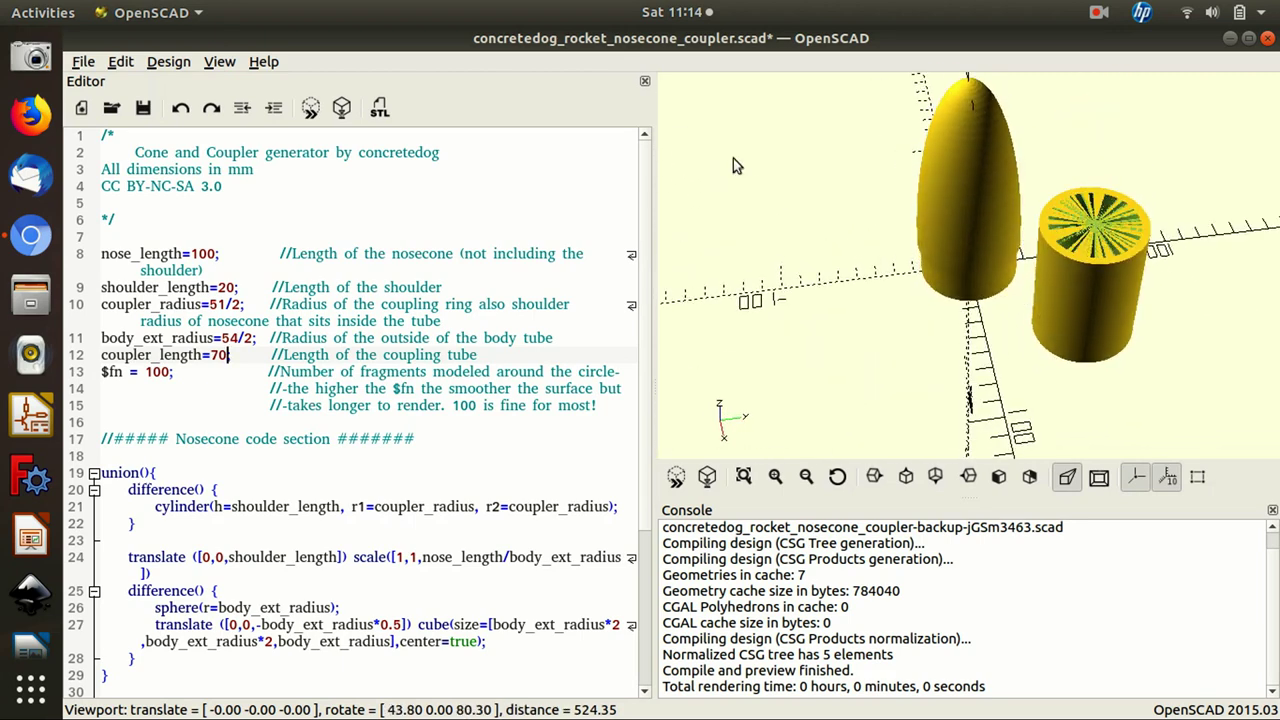
drag(803, 176, 790, 136)
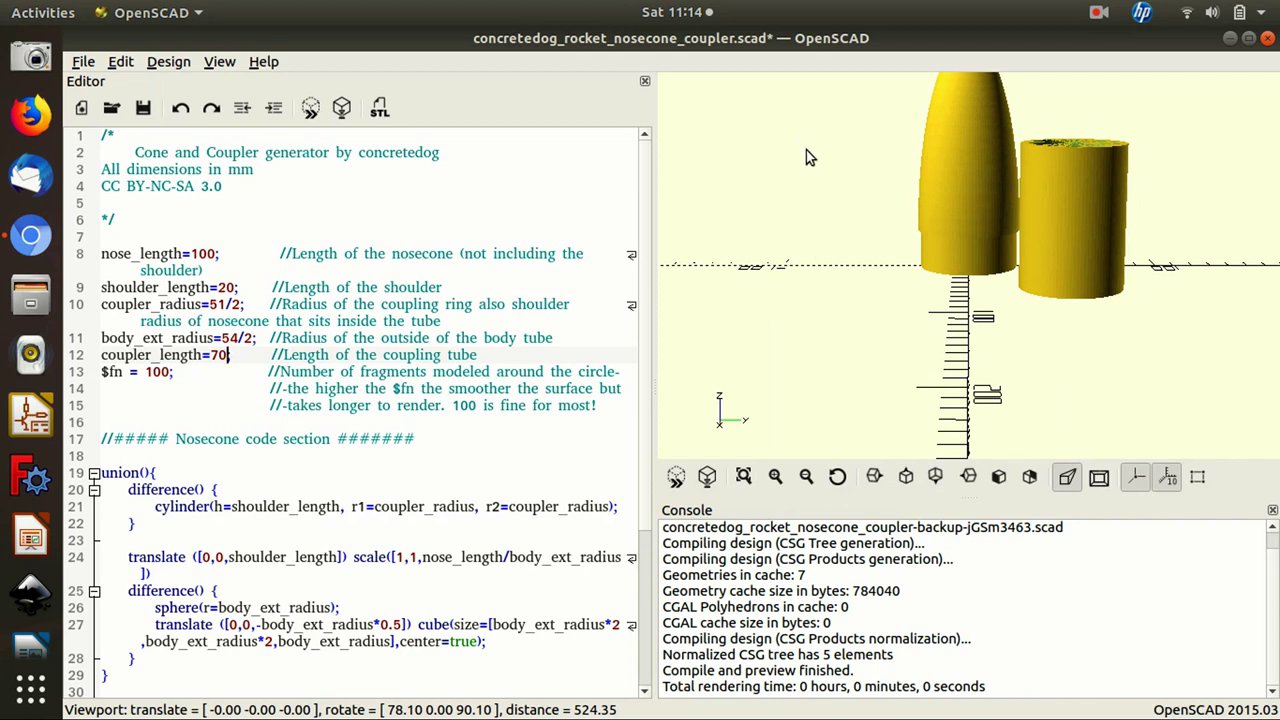
drag(806, 150, 665, 166)
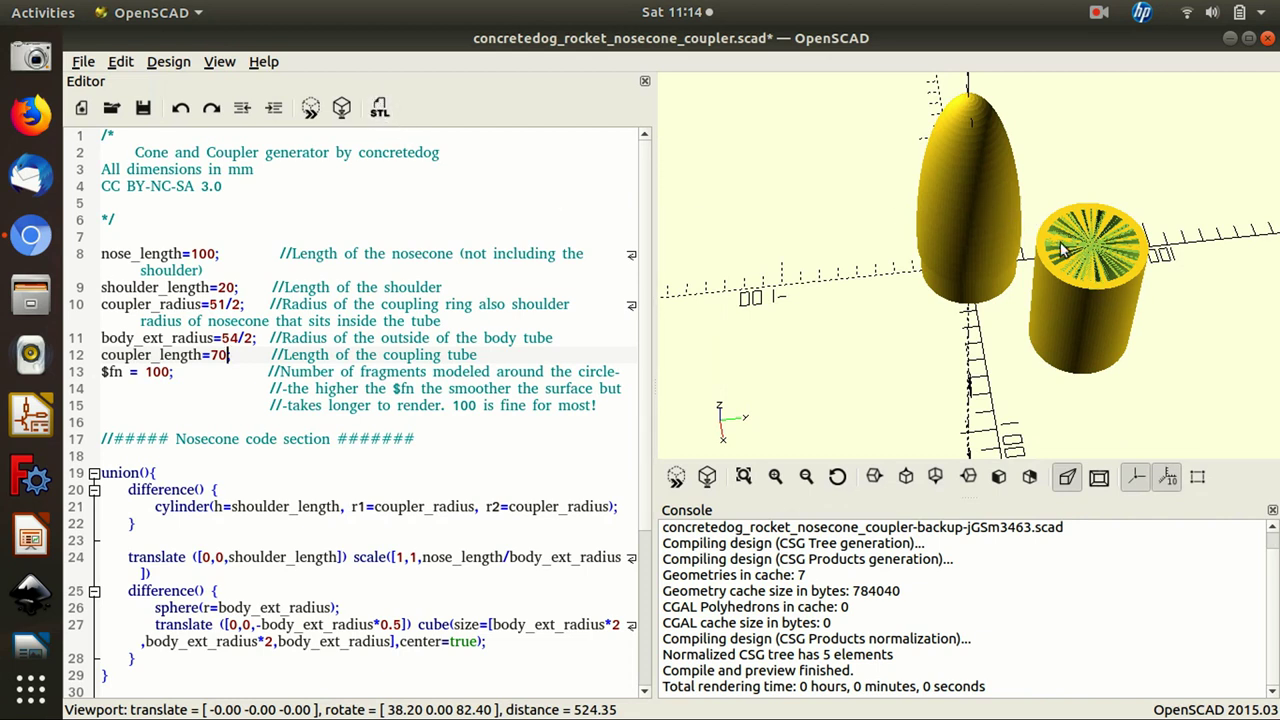
drag(908, 192, 967, 216)
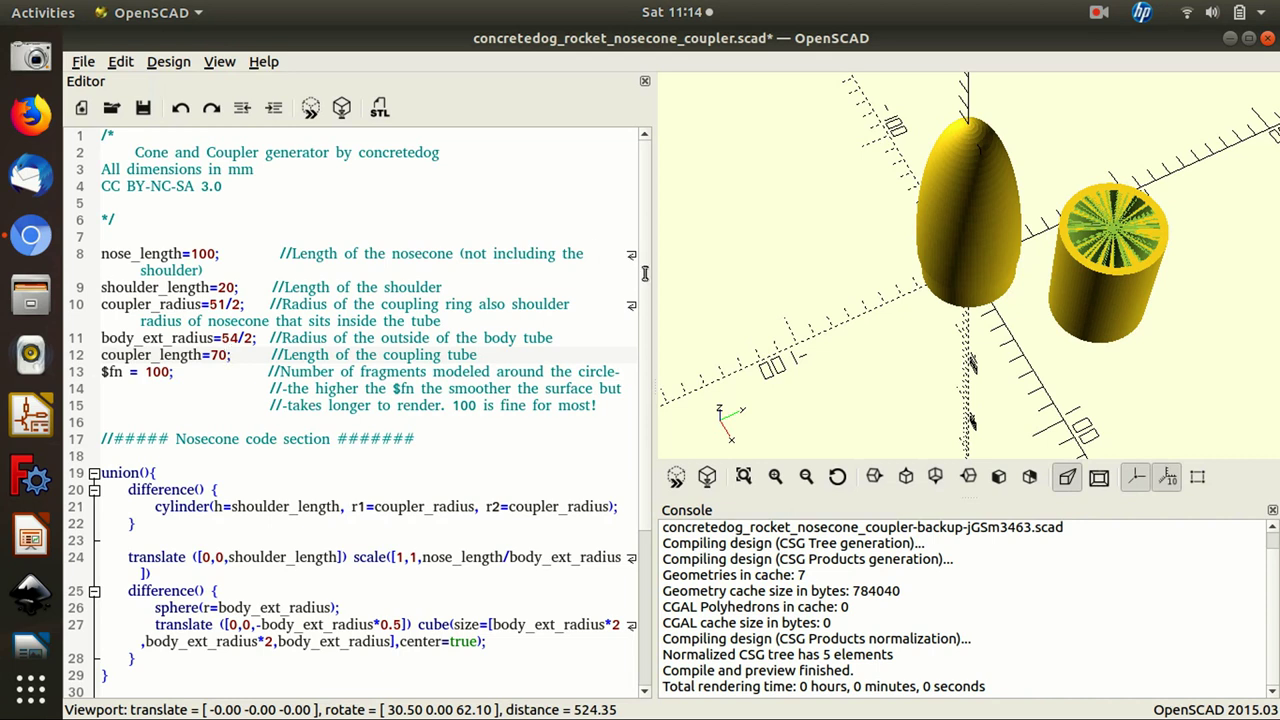
drag(836, 244, 858, 212)
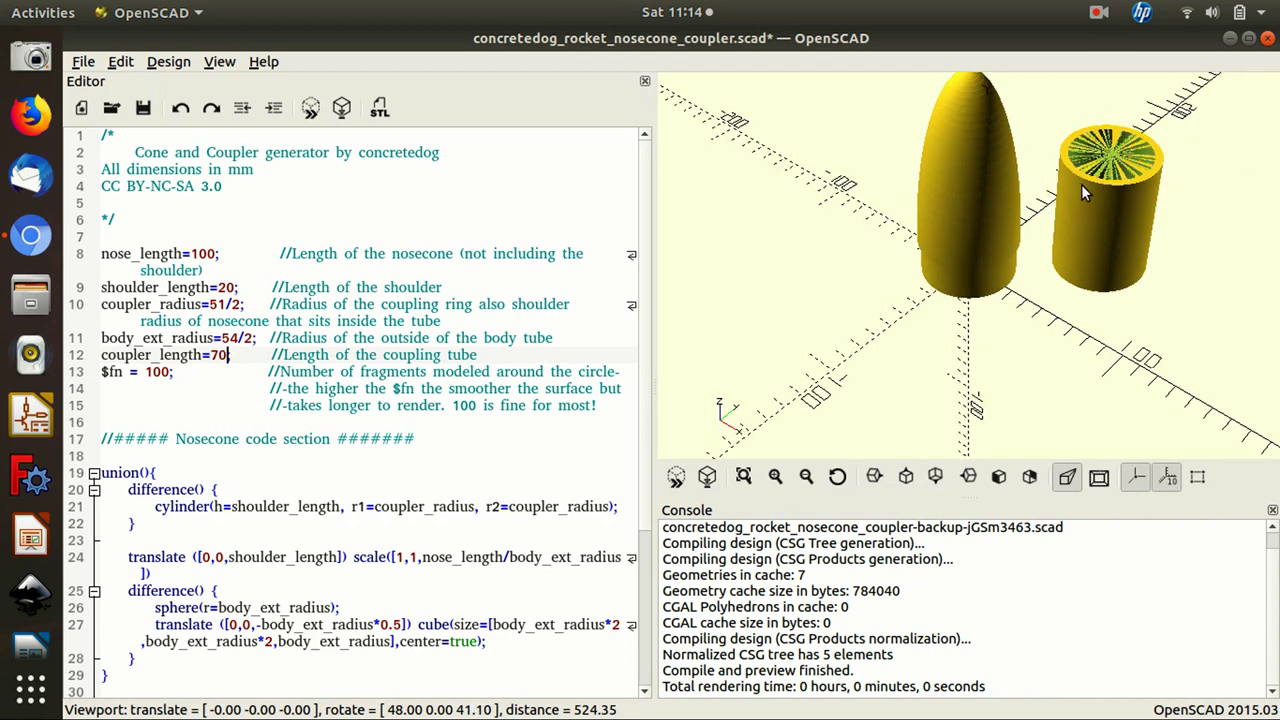
drag(1093, 219, 887, 225)
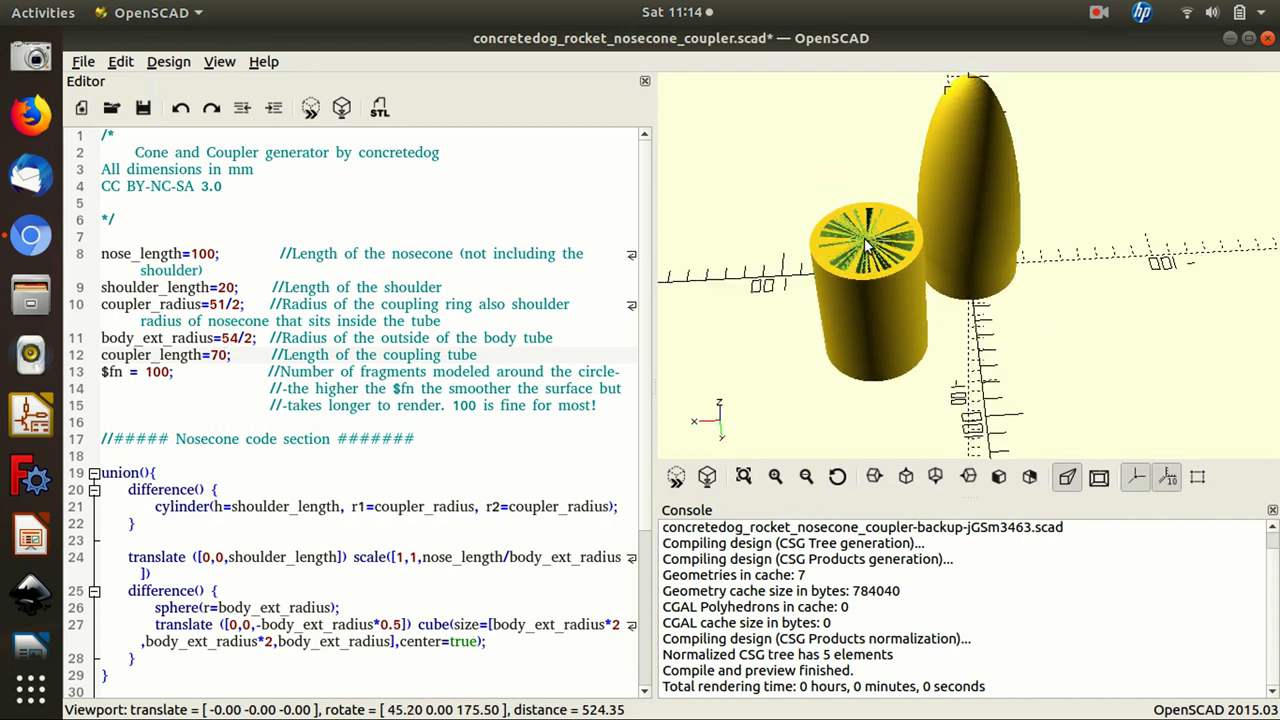
drag(848, 314, 1079, 240)
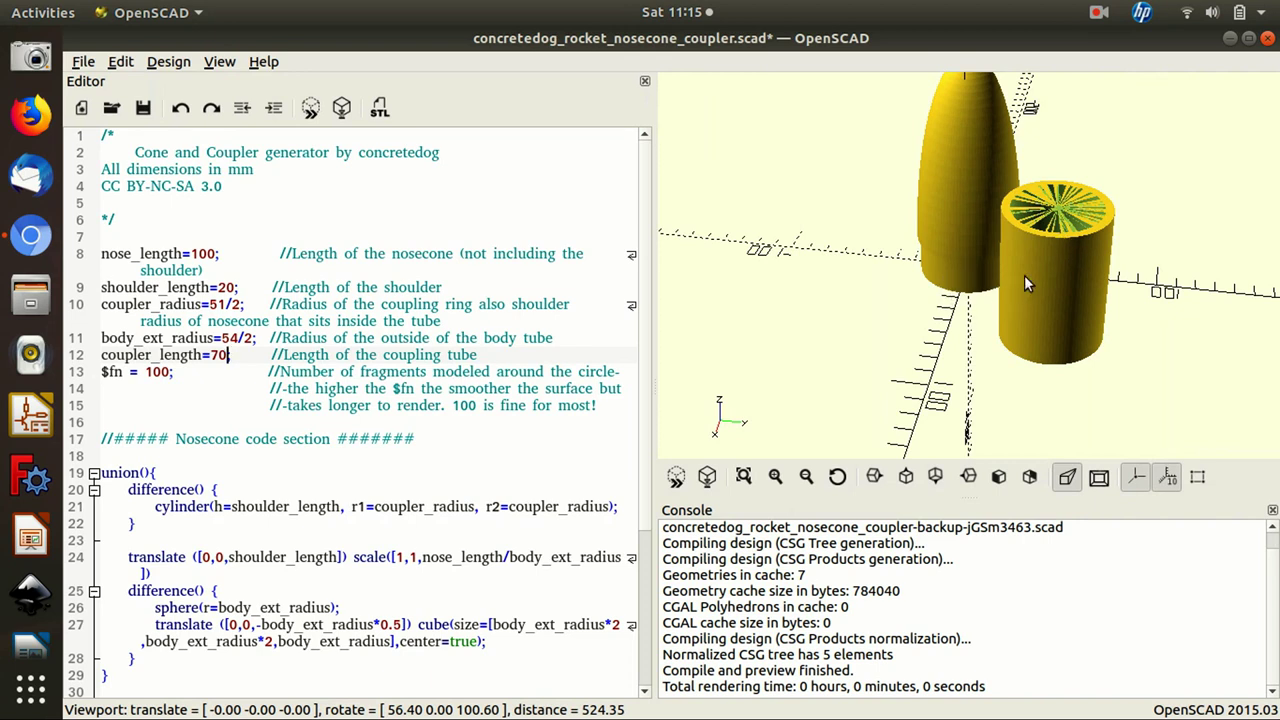
drag(858, 302, 977, 115)
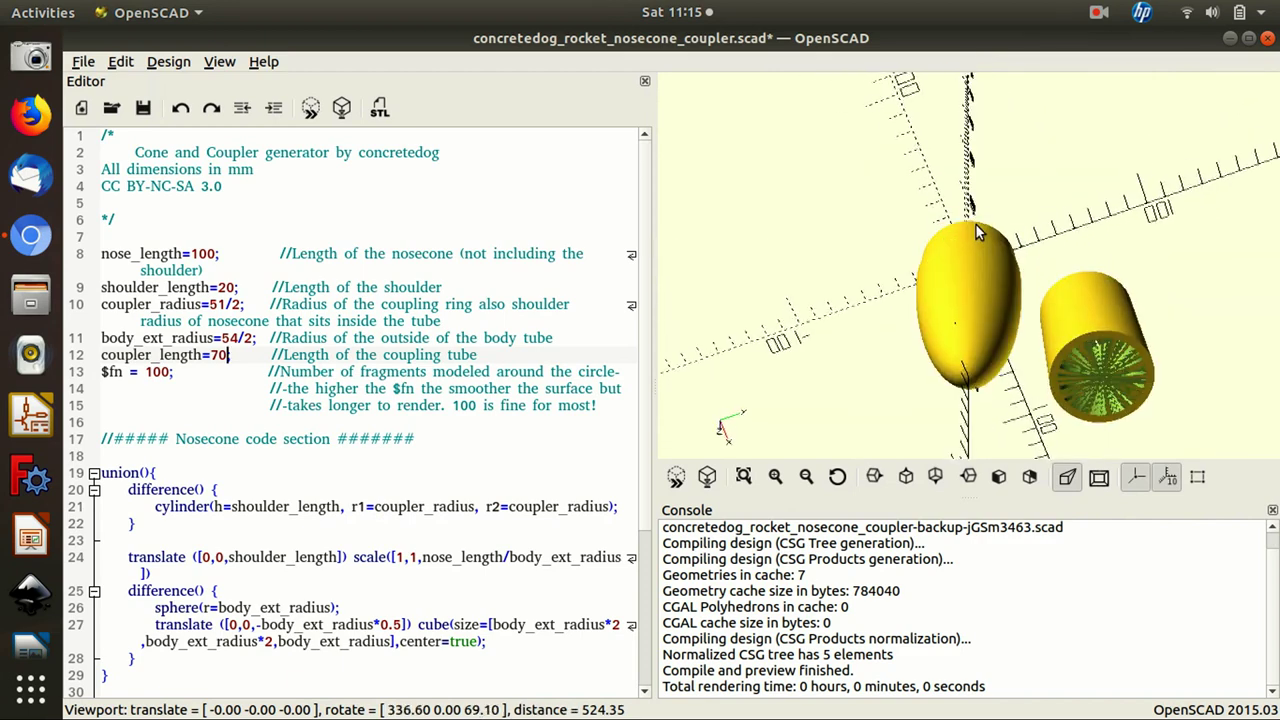
drag(976, 225, 925, 96)
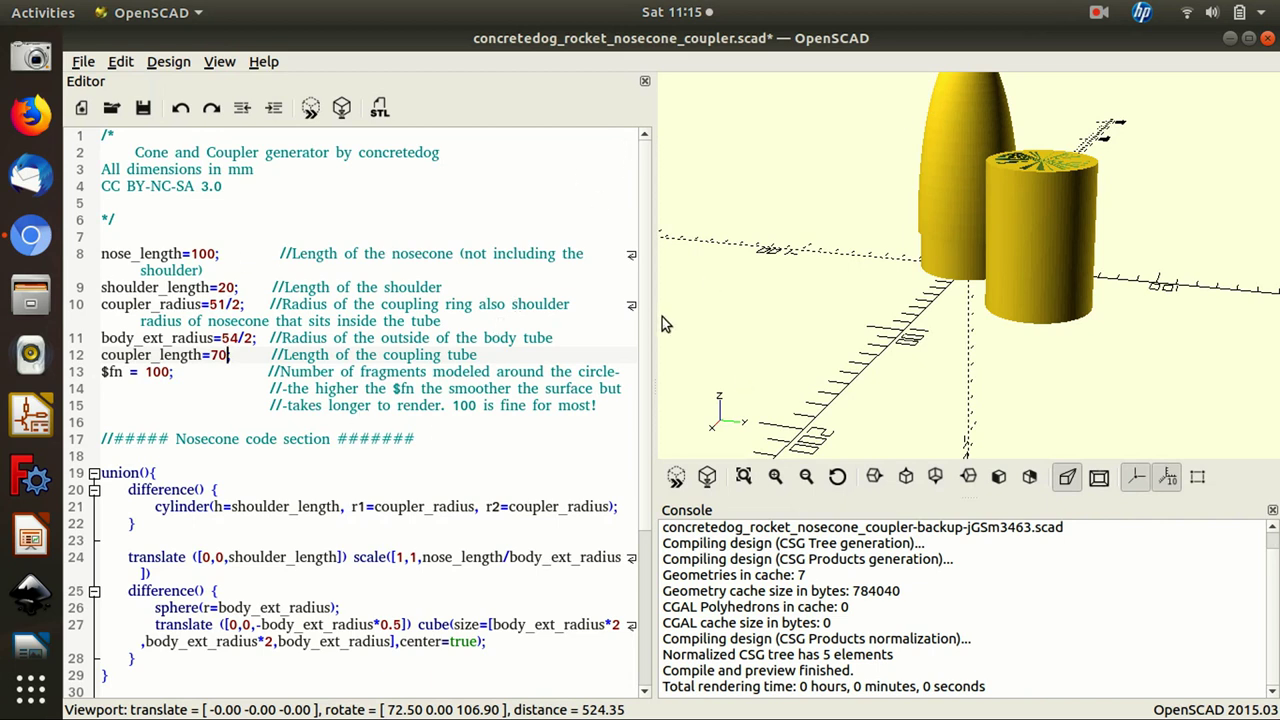
Switch to the OpenRocket window.
key(alt+Tab)
key(alt+Tab)
key(alt+Tab)
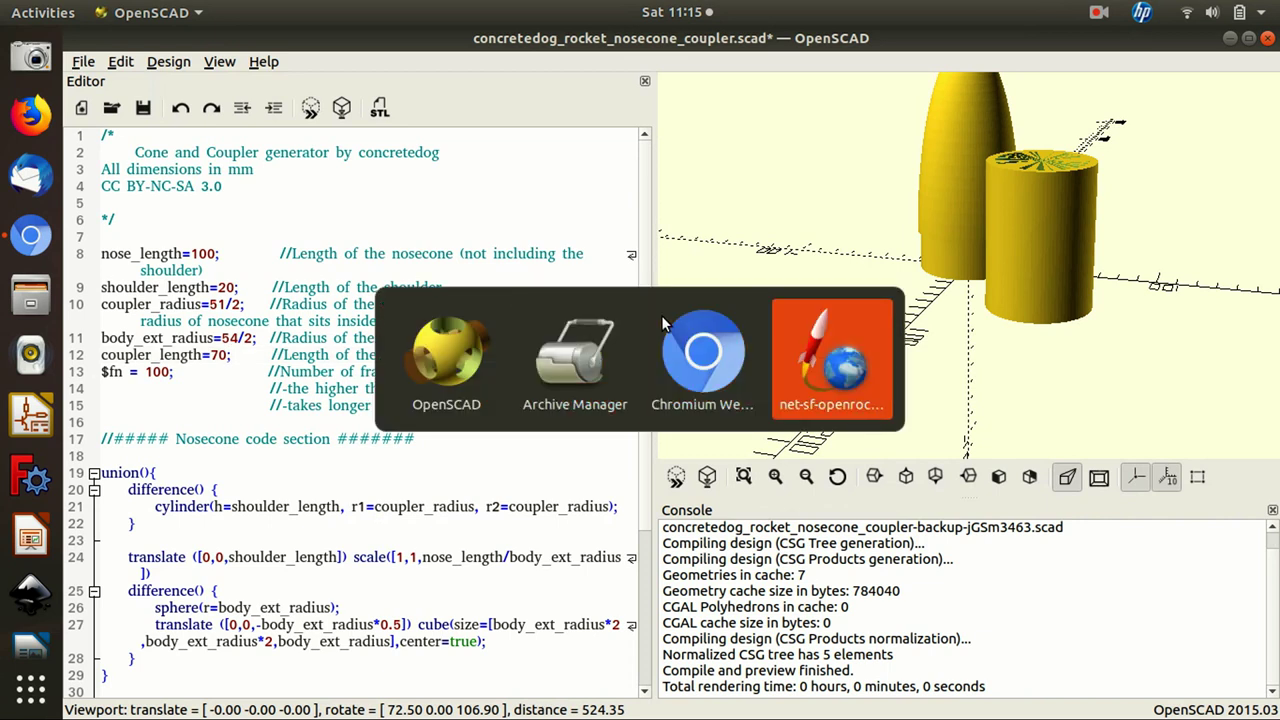